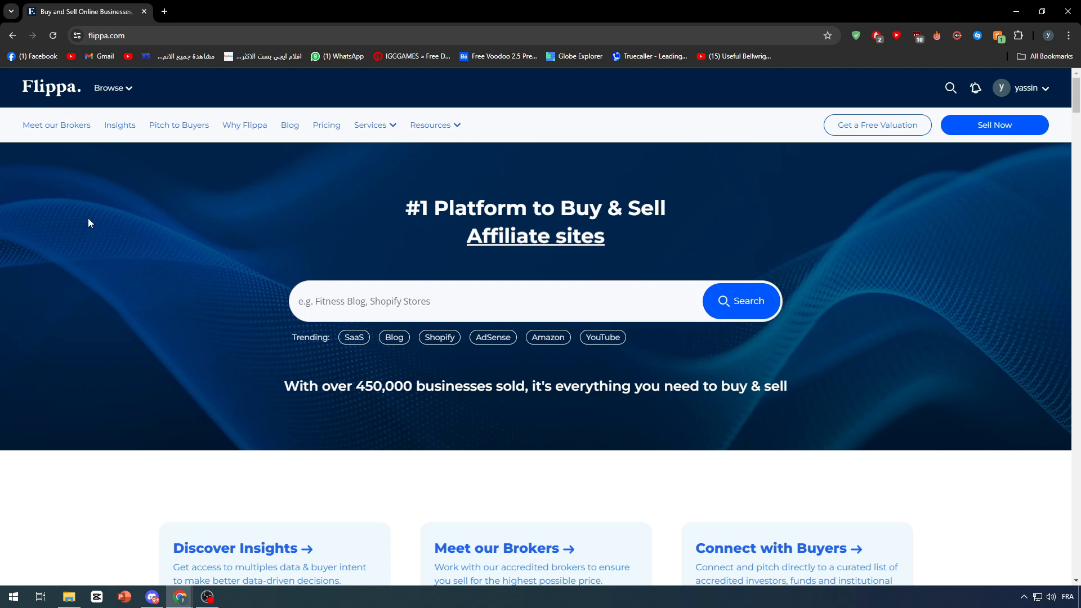
Open the All Domains listings from the Browse menu in a new tab, then return to the home page tab.
{"action": "left_click", "coordinate": [129, 89]}
{"action": "mouse_move", "coordinate": [188, 382]}
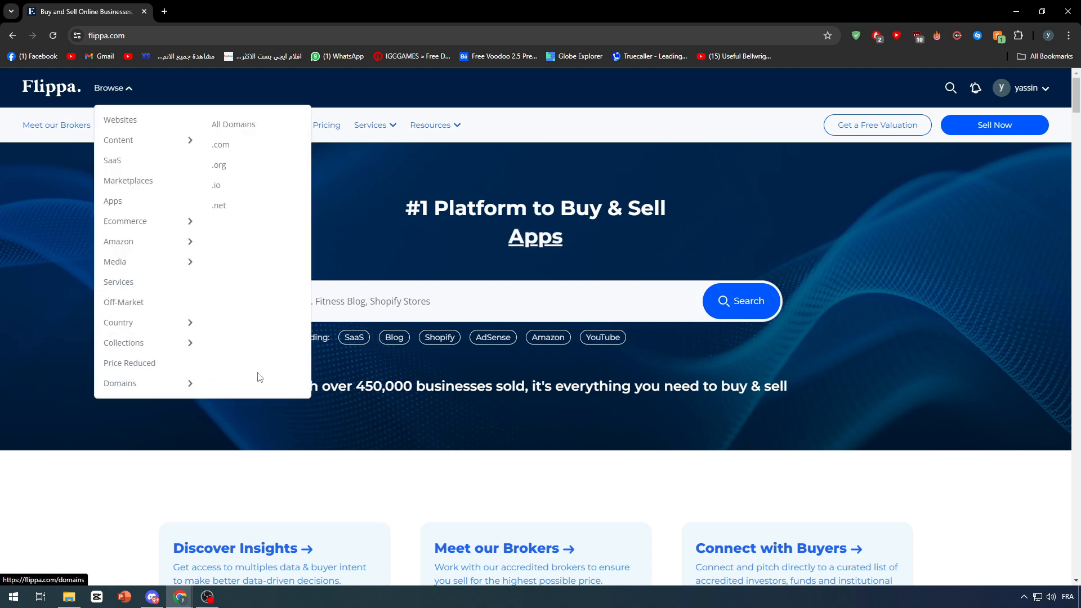
{"action": "left_click", "coordinate": [233, 132]}
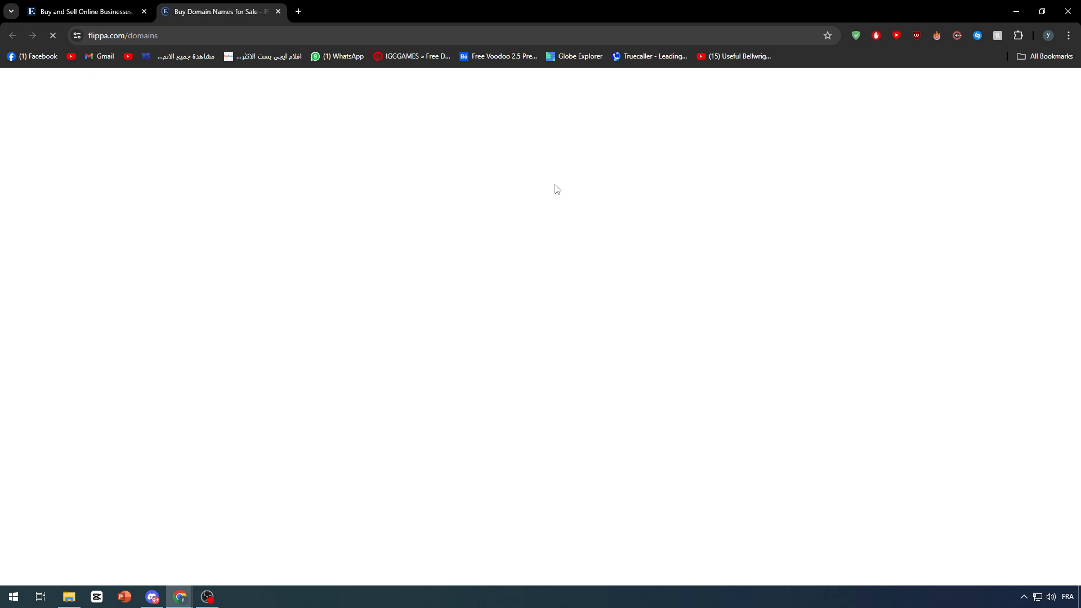
{"action": "left_click", "coordinate": [73, 7]}
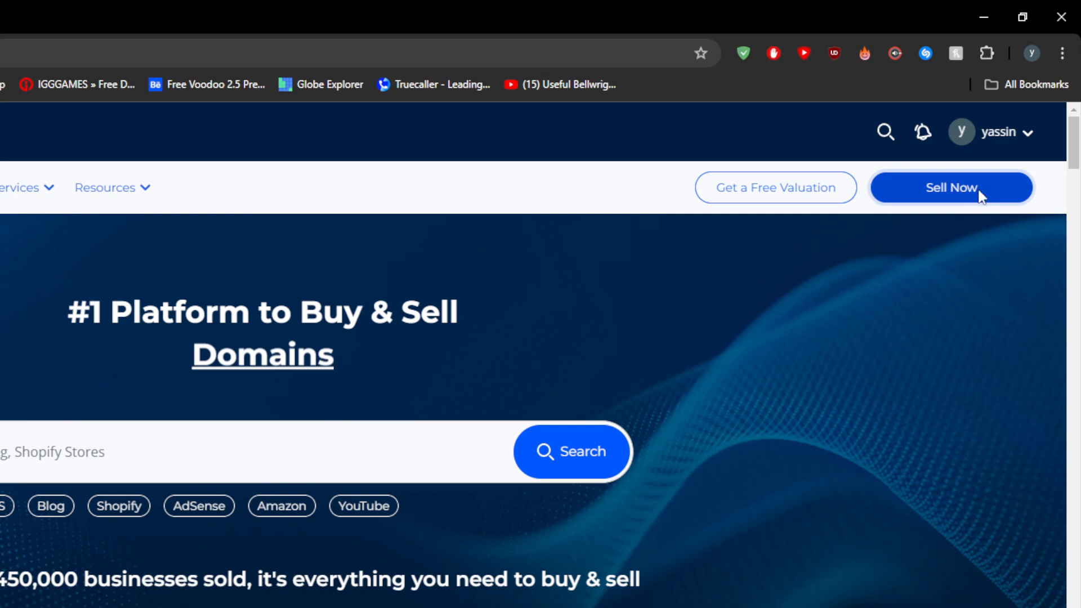
Start a new sale and submit tanjasouq.com as the URL of the business to sell.
{"action": "left_click", "coordinate": [979, 193]}
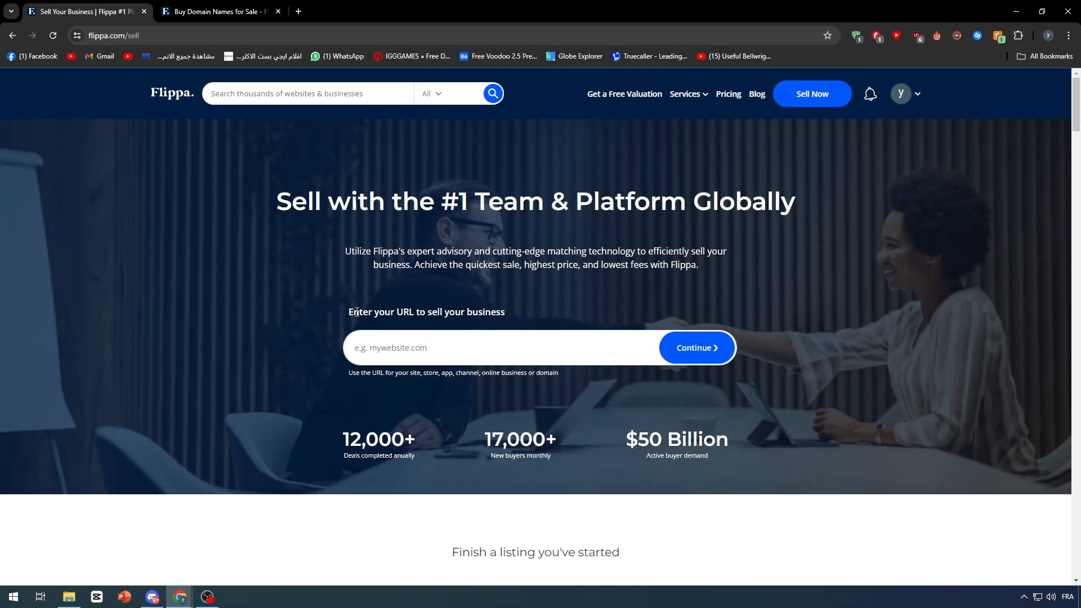
{"action": "type", "text": "tanjasouq.com"}
{"action": "key", "text": "Return"}
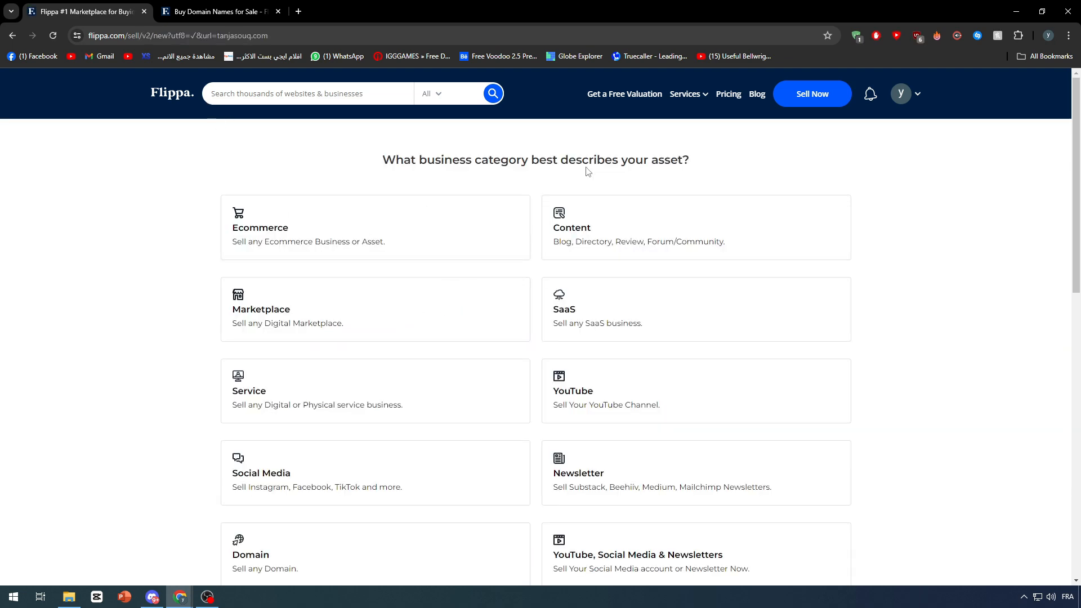
Choose Domain as the business category for the asset.
{"action": "left_click_drag", "start_coordinate": [369, 161], "coordinate": [710, 174]}
{"action": "left_click", "coordinate": [698, 167]}
{"action": "scroll", "coordinate": [696, 164], "scroll_direction": "down", "scroll_amount": 2}
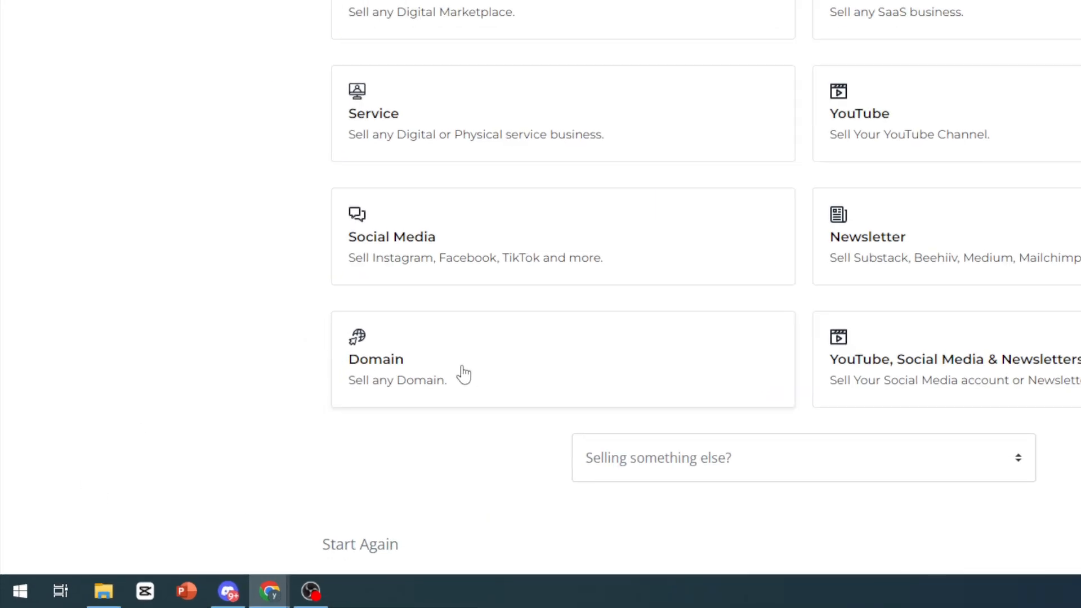
{"action": "left_click", "coordinate": [463, 374]}
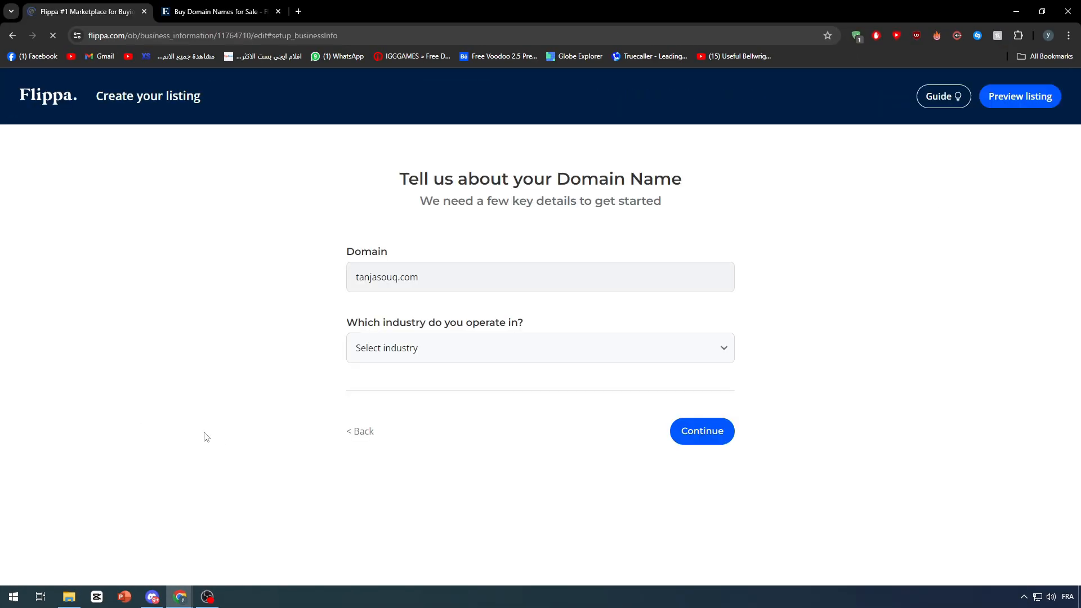
Set the industry to Business and the sub-industry to Shopping, then continue.
{"action": "left_click", "coordinate": [398, 361]}
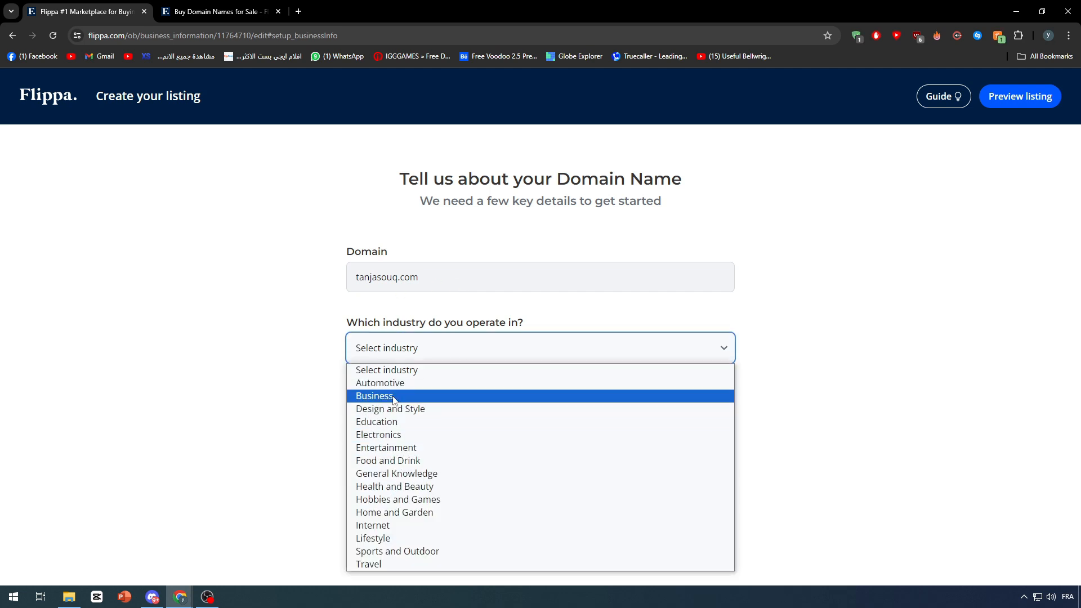
{"action": "left_click", "coordinate": [369, 396]}
{"action": "left_click", "coordinate": [424, 411]}
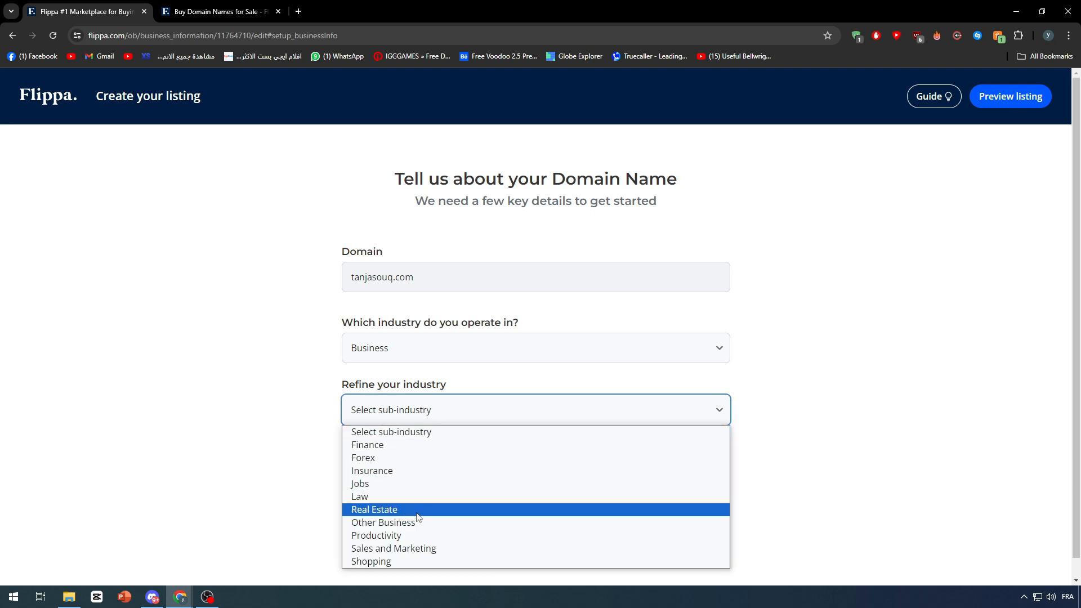
{"action": "left_click", "coordinate": [413, 561]}
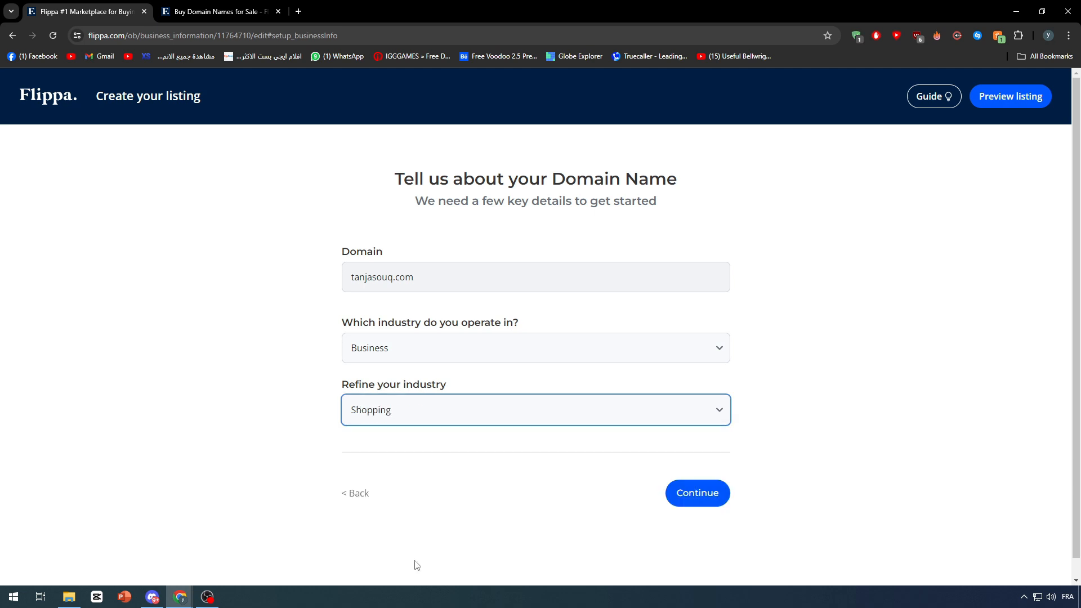
{"action": "left_click", "coordinate": [685, 505]}
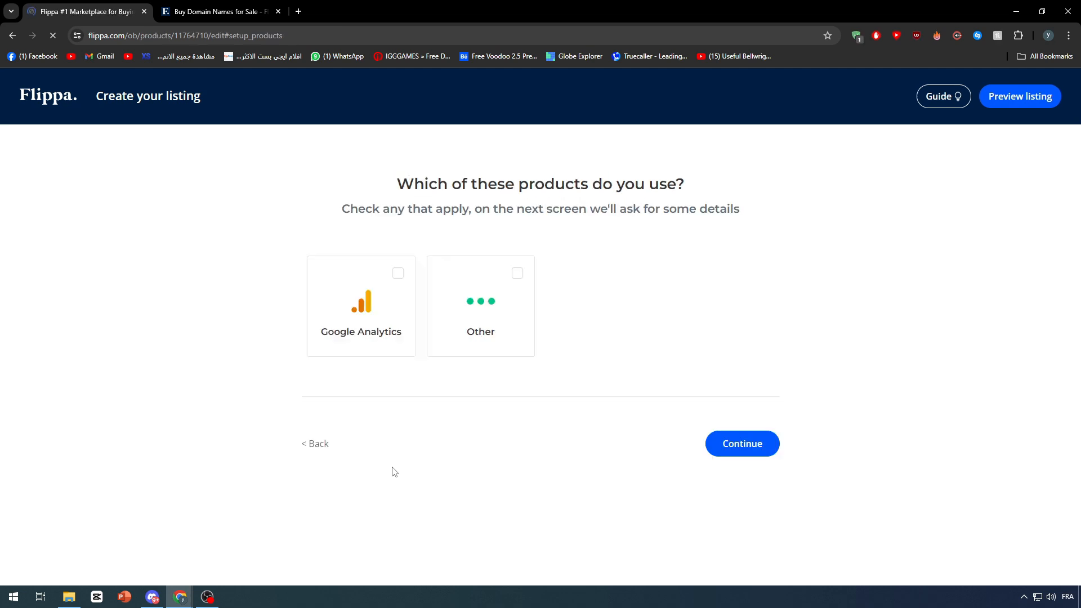
Select Other as the product used and continue.
{"action": "left_click", "coordinate": [517, 275]}
{"action": "left_click", "coordinate": [762, 447]}
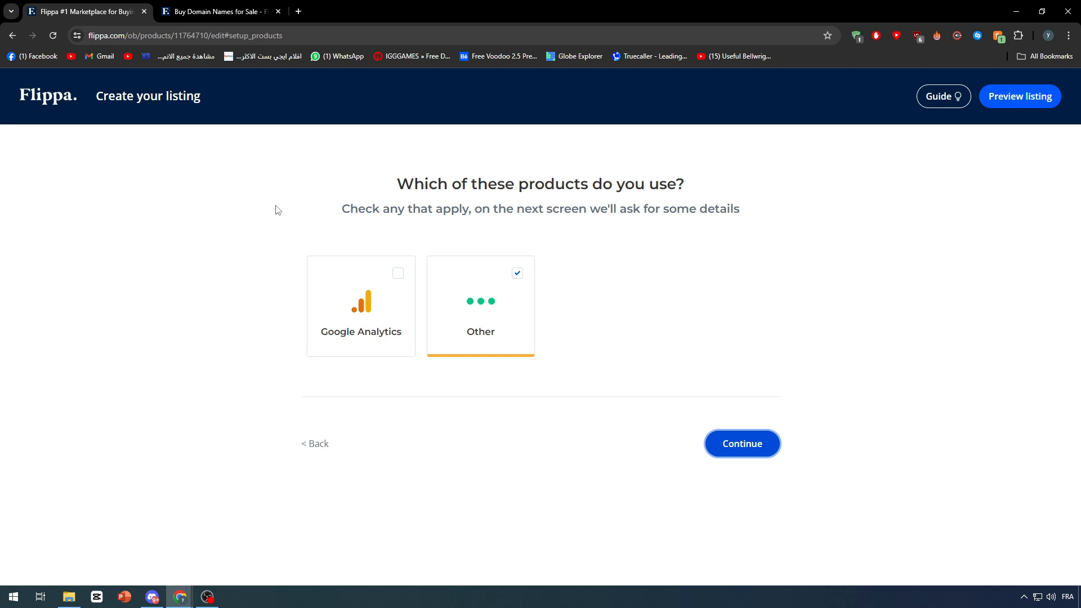
{"action": "left_click", "coordinate": [753, 444]}
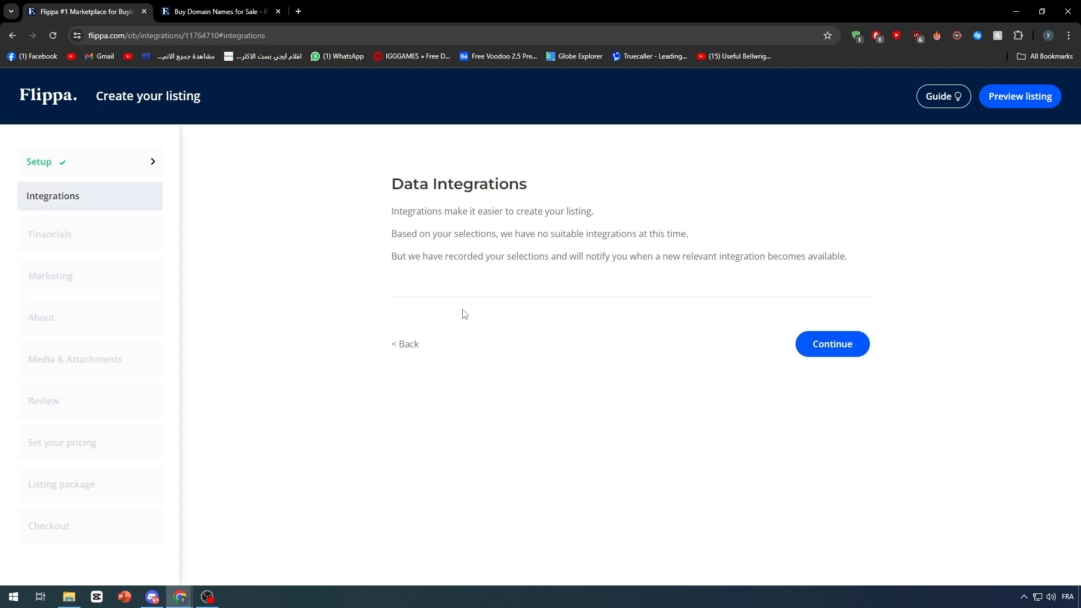
Continue past the data integrations page and focus the domain registration expense's monthly cost.
{"action": "left_click", "coordinate": [839, 345]}
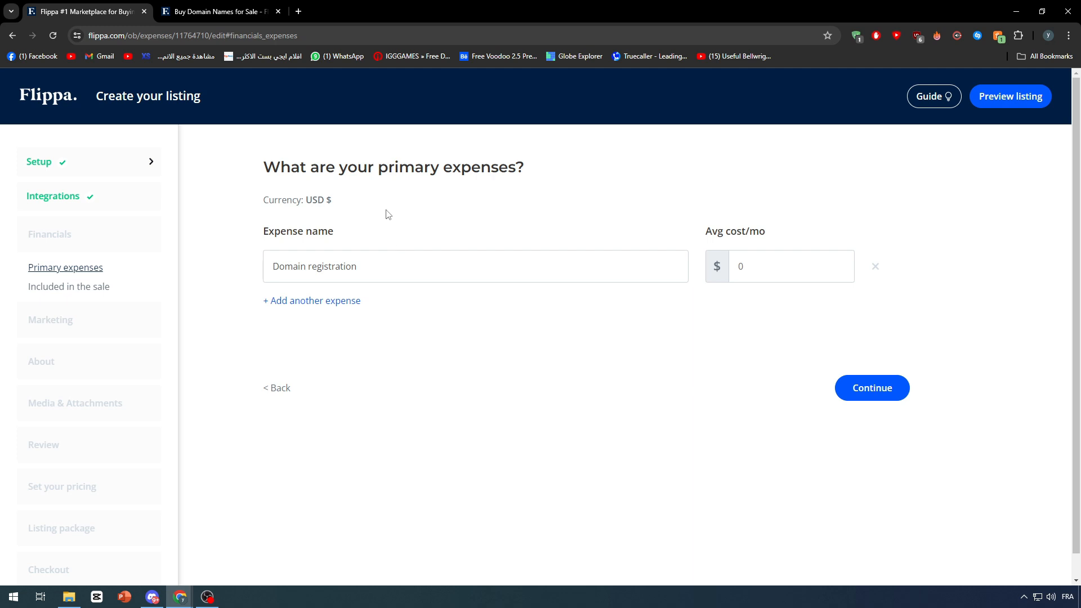
{"action": "left_click", "coordinate": [370, 262]}
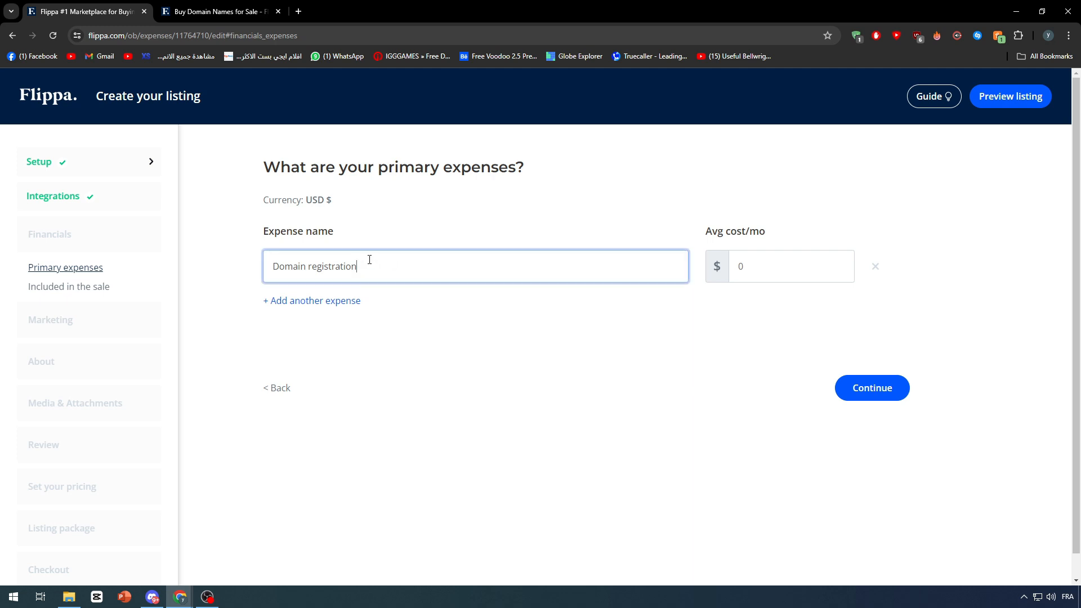
{"action": "left_click", "coordinate": [745, 262]}
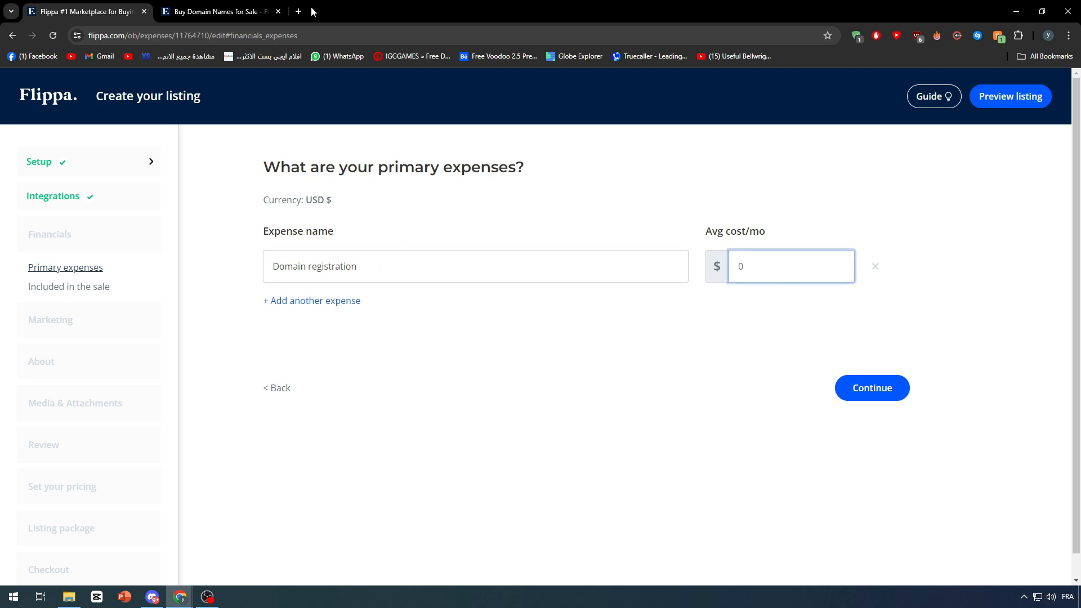
Open a new tab and go to godaddy.com.
{"action": "left_click", "coordinate": [299, 11]}
{"action": "type", "text": "go"}
{"action": "key", "text": "Return"}
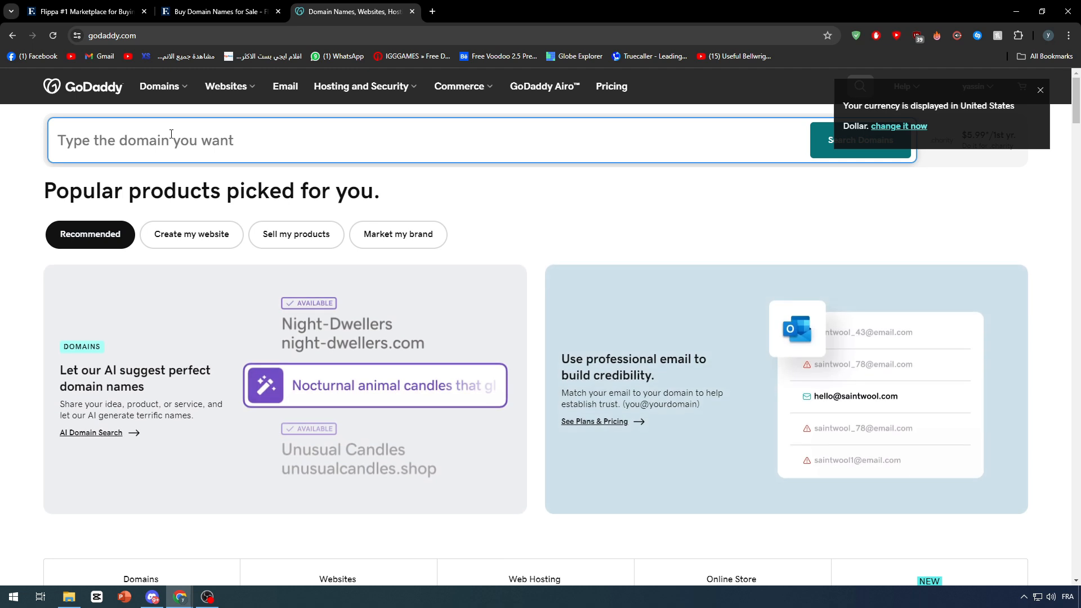
Search GoDaddy for the domain HelloByesSANTA and review the listed domain prices.
{"action": "type", "text": "ezaeazl"}
{"action": "key", "text": "ctrl+a"}
{"action": "type", "text": "Hel"}
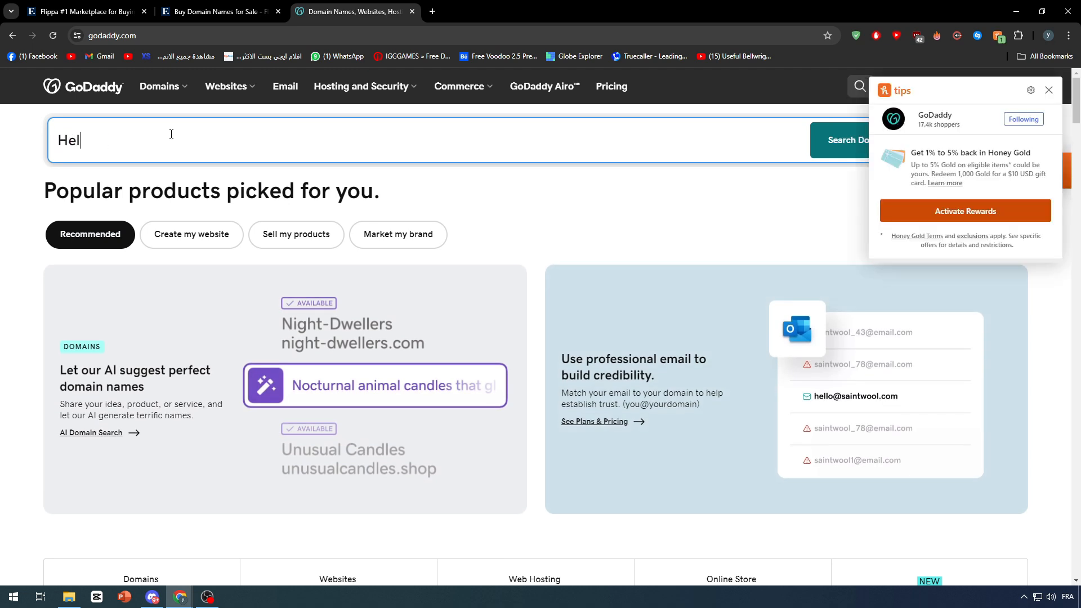
{"action": "type", "text": "loByes"}
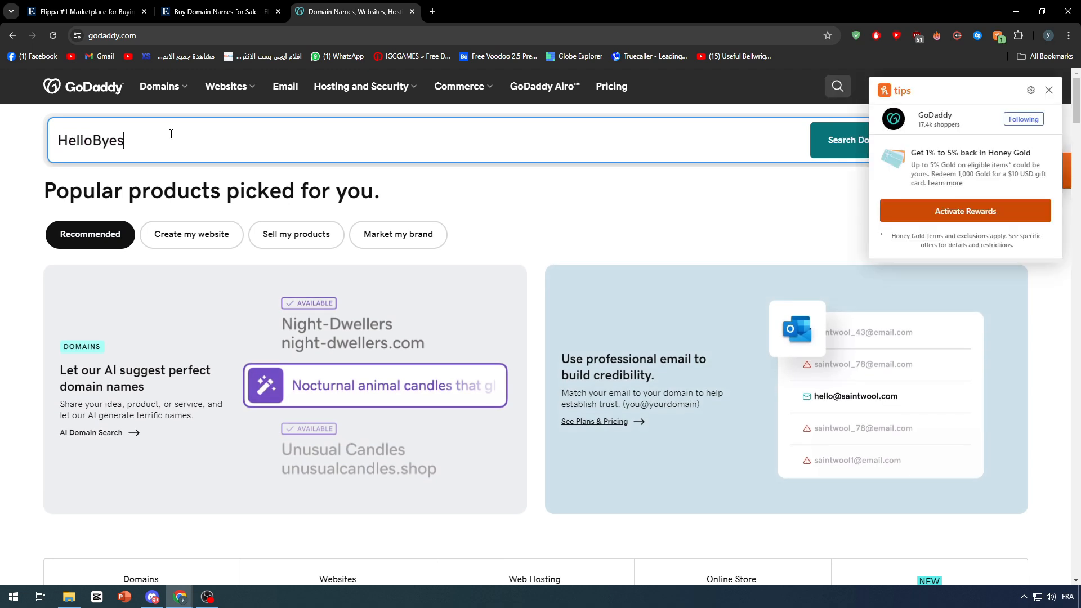
{"action": "type", "text": "SANTA"}
{"action": "key", "text": "Return"}
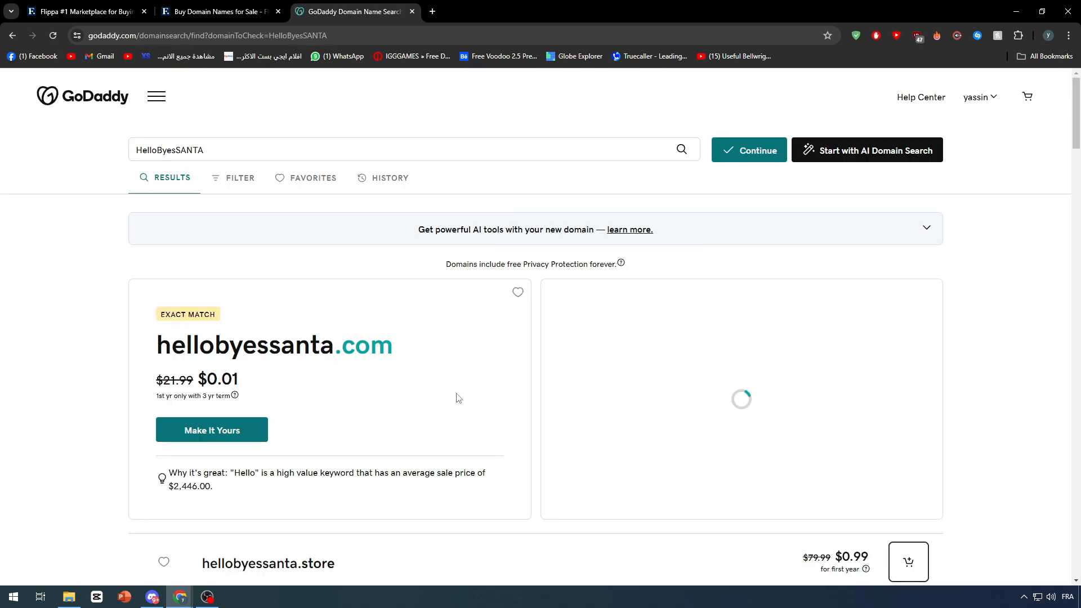
{"action": "scroll", "coordinate": [254, 391], "scroll_direction": "down", "scroll_amount": 6}
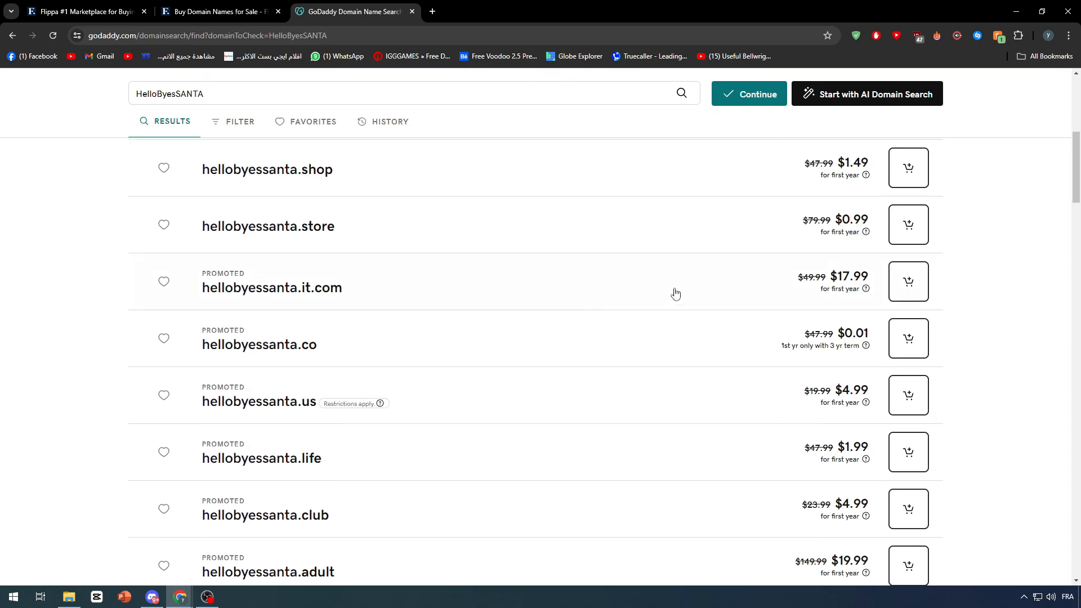
{"action": "scroll", "coordinate": [807, 283], "scroll_direction": "up", "scroll_amount": 2}
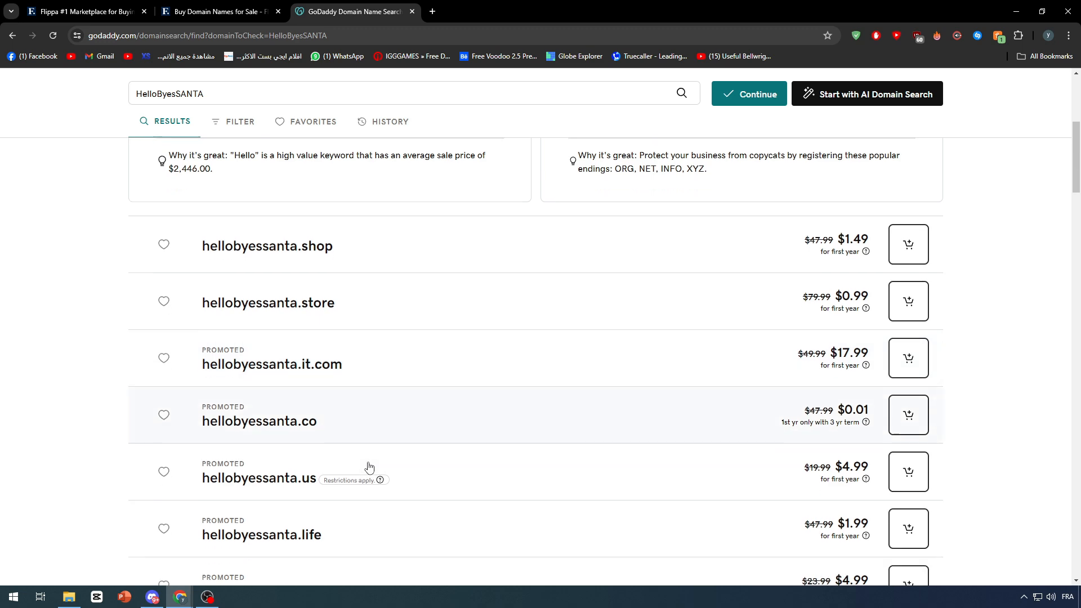
{"action": "scroll", "coordinate": [358, 457], "scroll_direction": "down", "scroll_amount": 3}
{"action": "scroll", "coordinate": [371, 484], "scroll_direction": "down", "scroll_amount": 4}
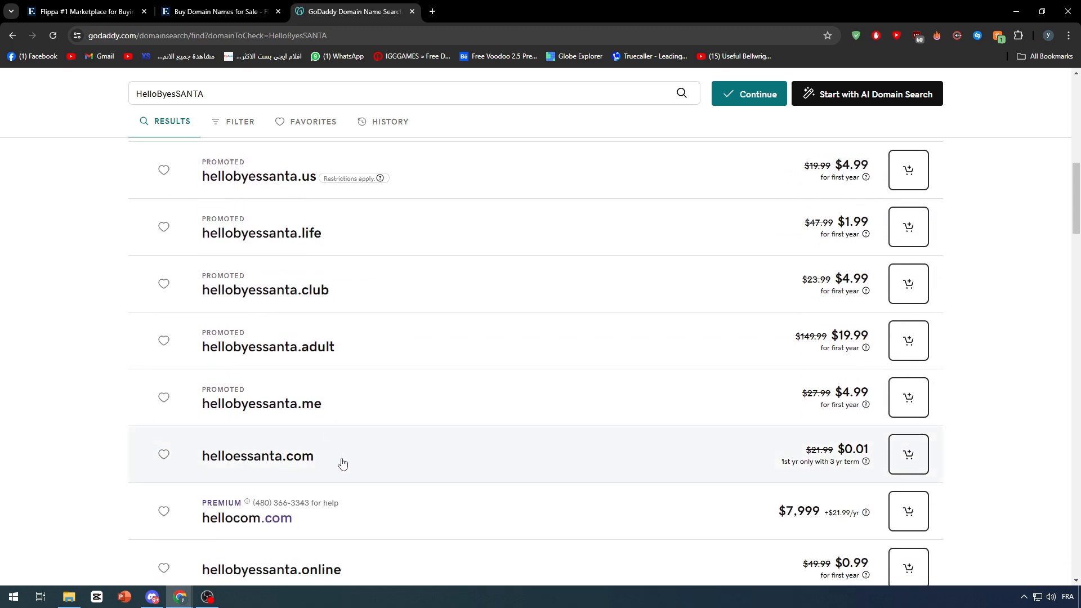
{"action": "scroll", "coordinate": [519, 476], "scroll_direction": "down", "scroll_amount": 2}
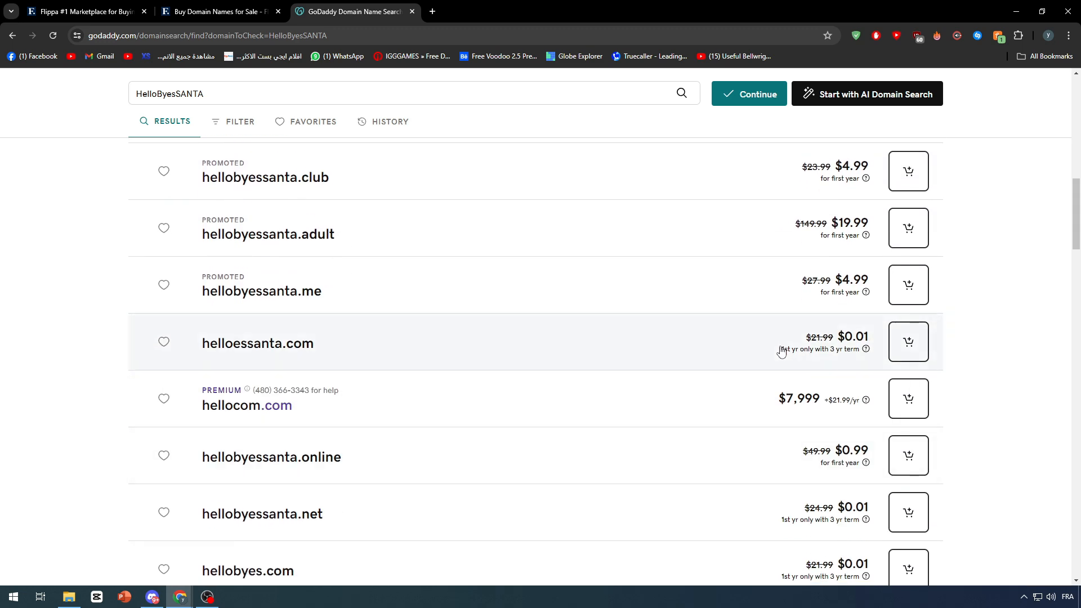
Return to the listing tab, enter 22 as the domain registration's average monthly cost, and continue.
{"action": "left_click", "coordinate": [219, 11]}
{"action": "left_click", "coordinate": [112, 11]}
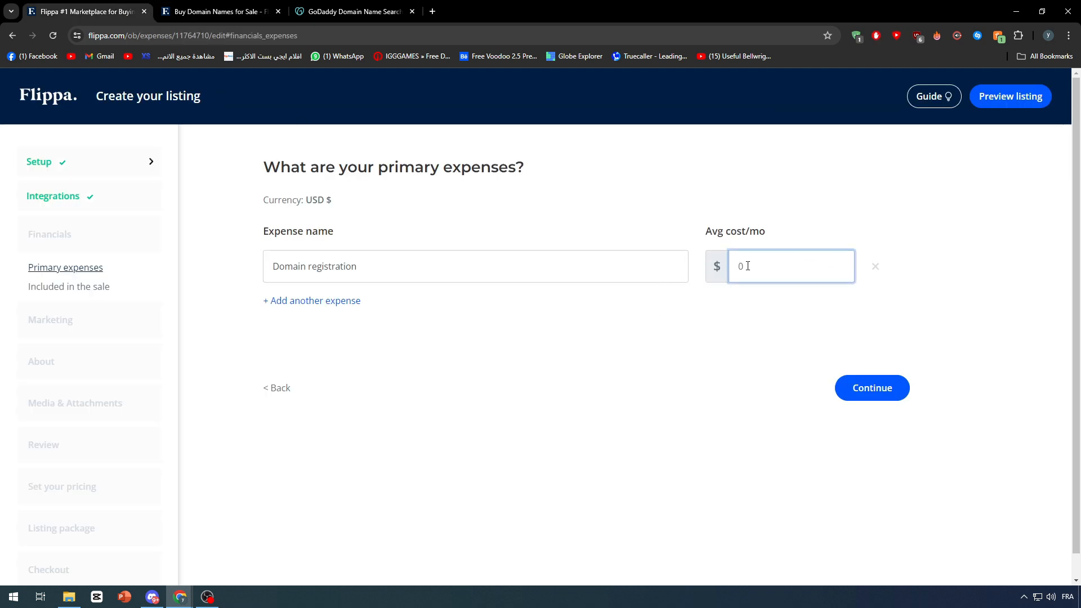
{"action": "type", "text": "22"}
{"action": "left_click", "coordinate": [731, 352]}
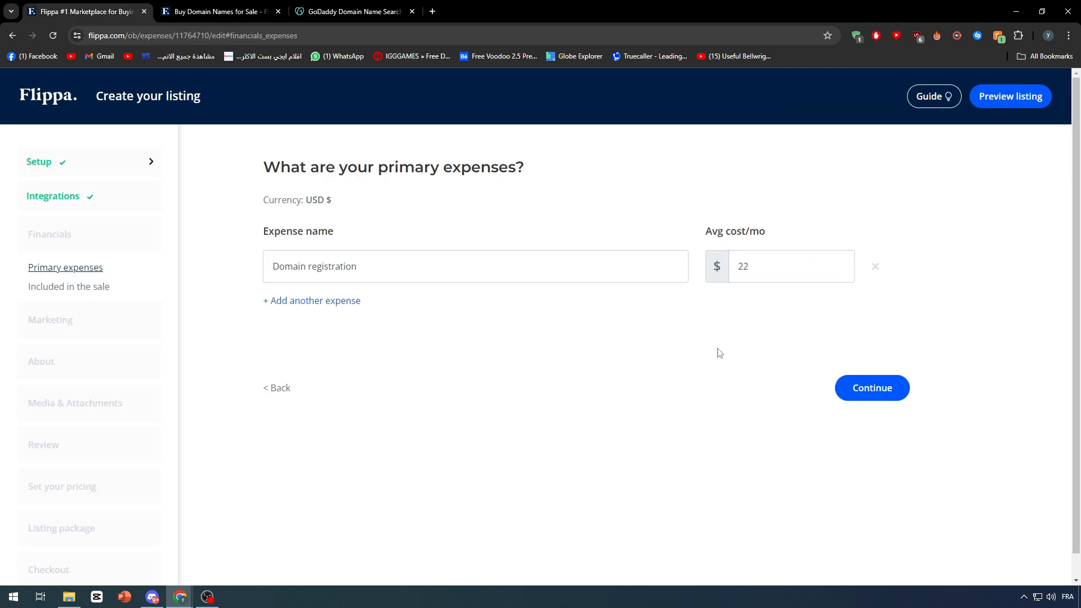
{"action": "left_click", "coordinate": [871, 389]}
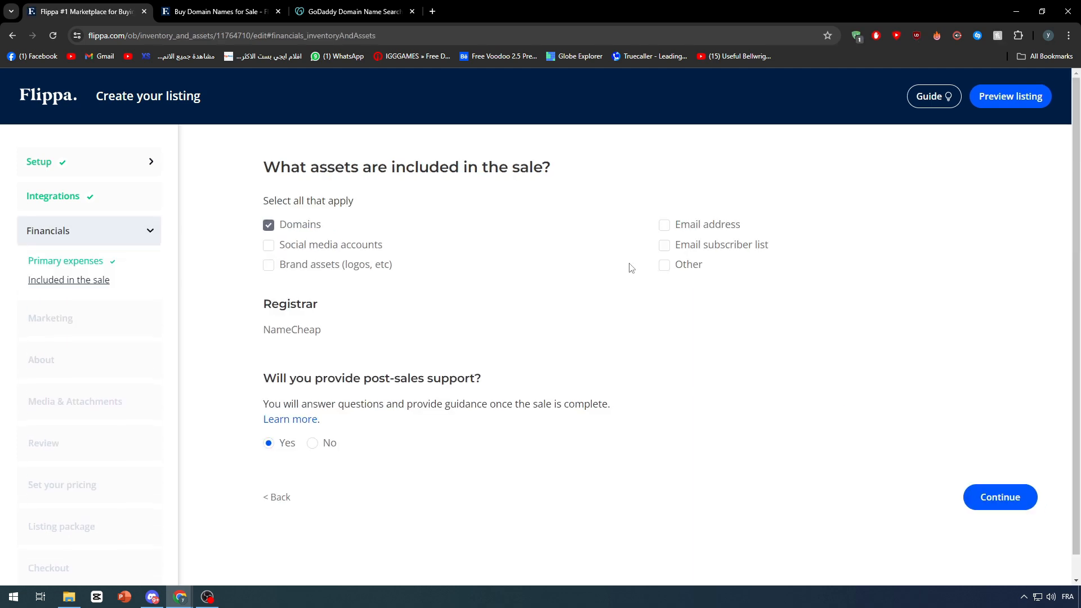
Add Email address to the assets included in the sale, choose No for post-sales support, and continue.
{"action": "left_click_drag", "start_coordinate": [256, 168], "coordinate": [583, 169]}
{"action": "left_click", "coordinate": [587, 169]}
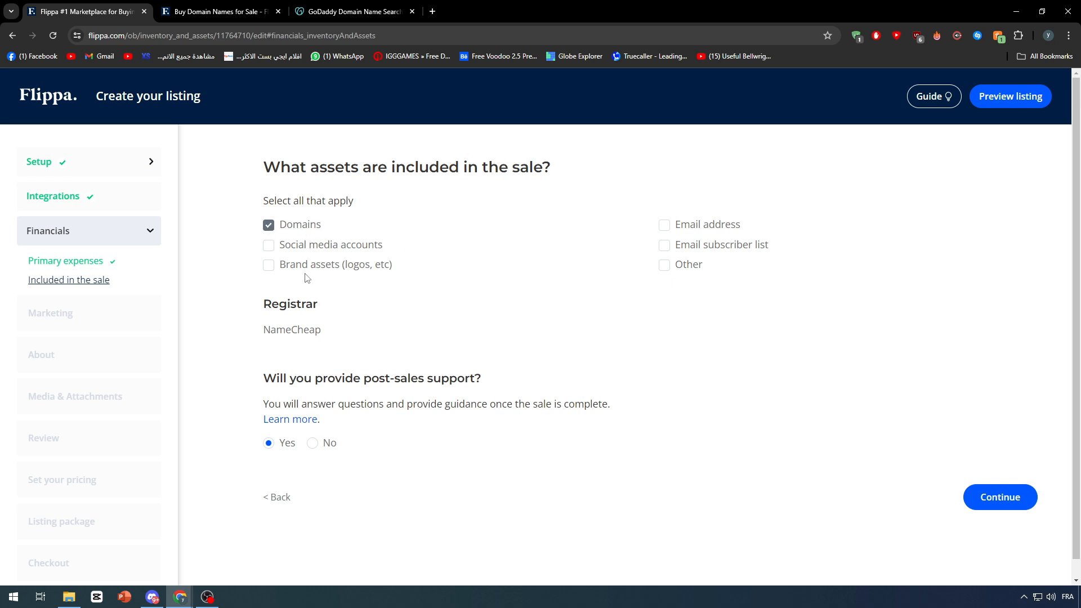
{"action": "left_click", "coordinate": [660, 227]}
{"action": "mouse_move", "coordinate": [272, 318]}
{"action": "left_mouse_down"}
{"action": "mouse_move", "coordinate": [362, 316]}
{"action": "mouse_move", "coordinate": [260, 333]}
{"action": "left_mouse_up"}
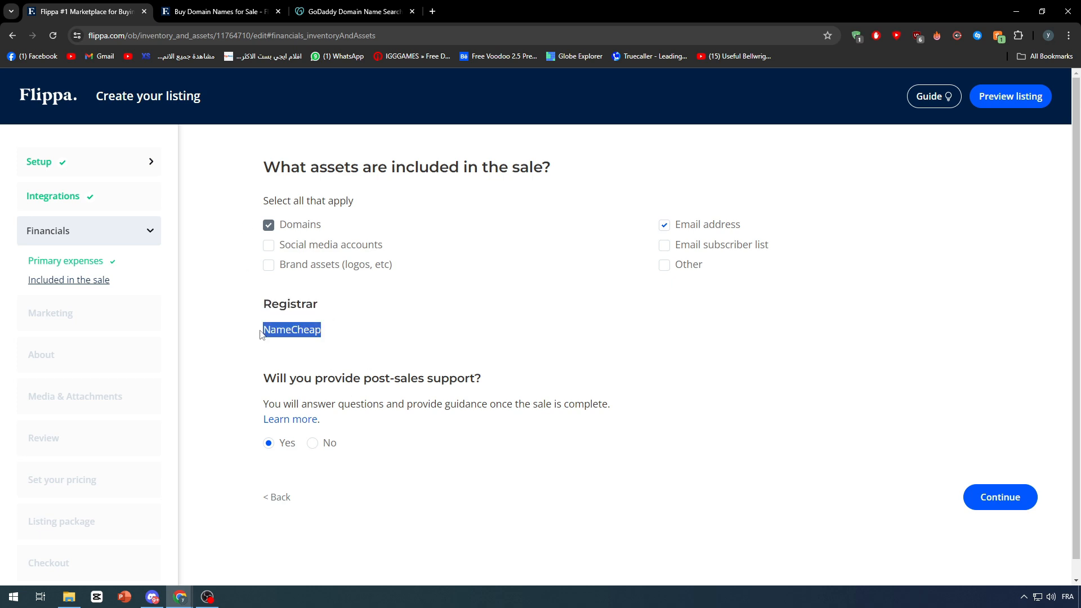
{"action": "left_click", "coordinate": [353, 335]}
{"action": "left_click_drag", "start_coordinate": [353, 335], "coordinate": [226, 339]}
{"action": "left_click", "coordinate": [244, 331]}
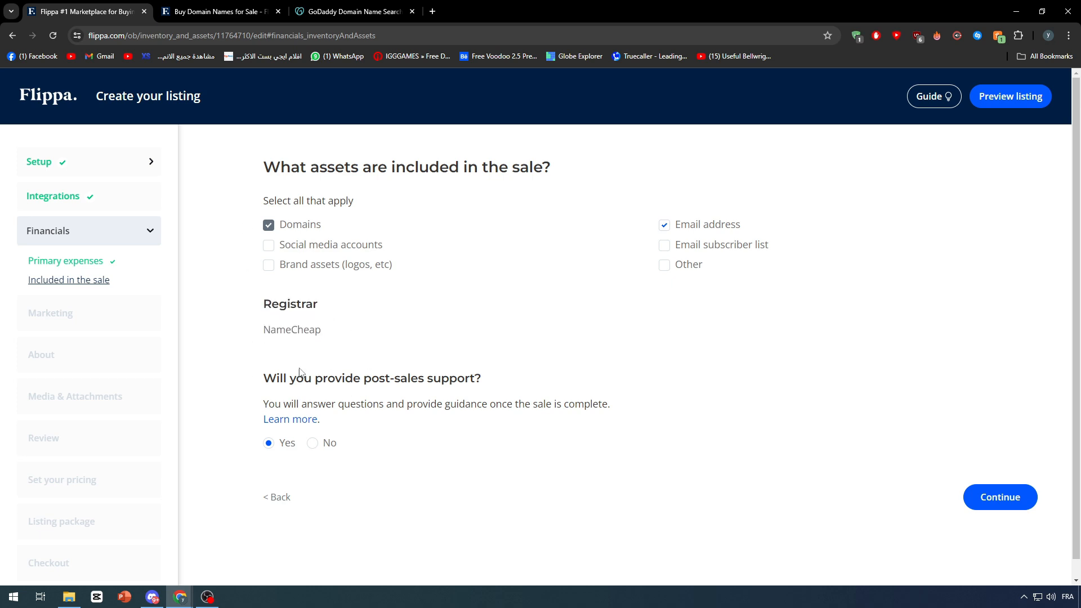
{"action": "left_click_drag", "start_coordinate": [262, 377], "coordinate": [506, 381]}
{"action": "left_click", "coordinate": [490, 381]}
{"action": "left_click", "coordinate": [313, 443]}
{"action": "left_click", "coordinate": [1014, 497]}
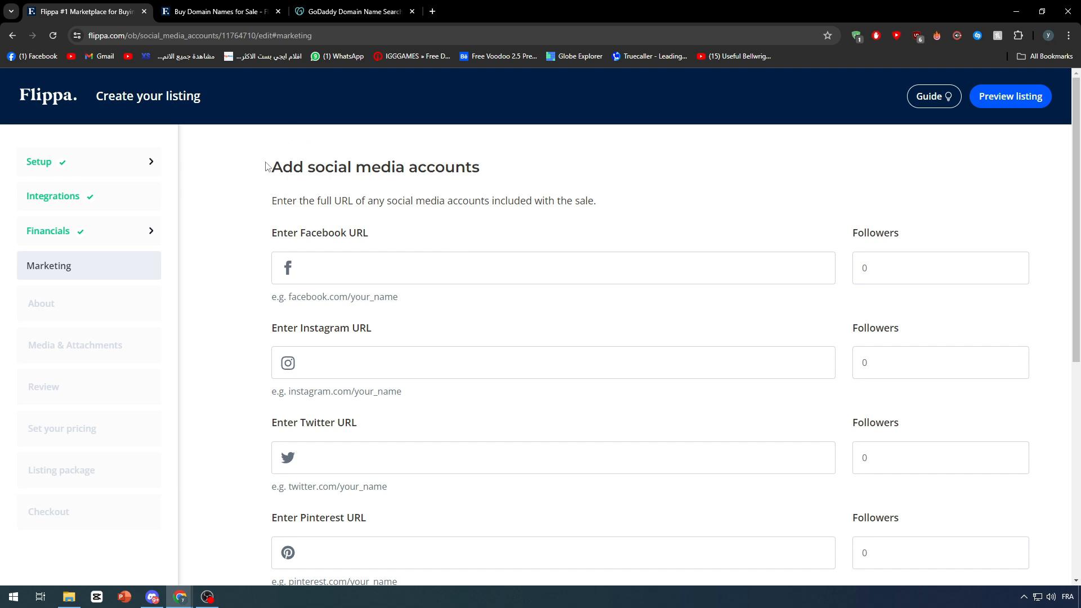
Continue past the social media accounts page without adding any accounts.
{"action": "scroll", "coordinate": [501, 177], "scroll_direction": "down", "scroll_amount": 7}
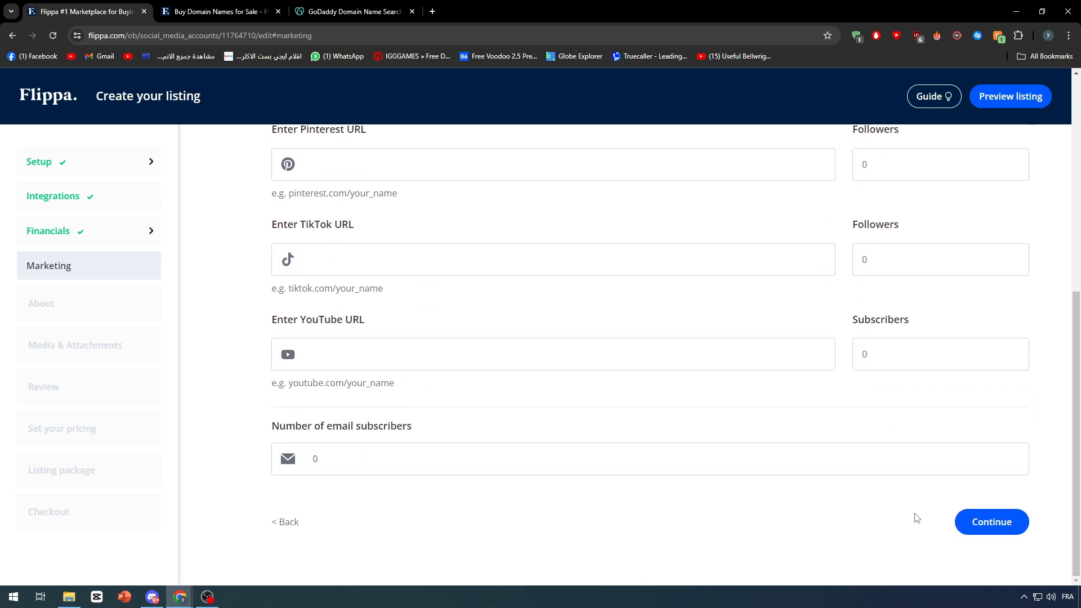
{"action": "left_click", "coordinate": [1013, 530]}
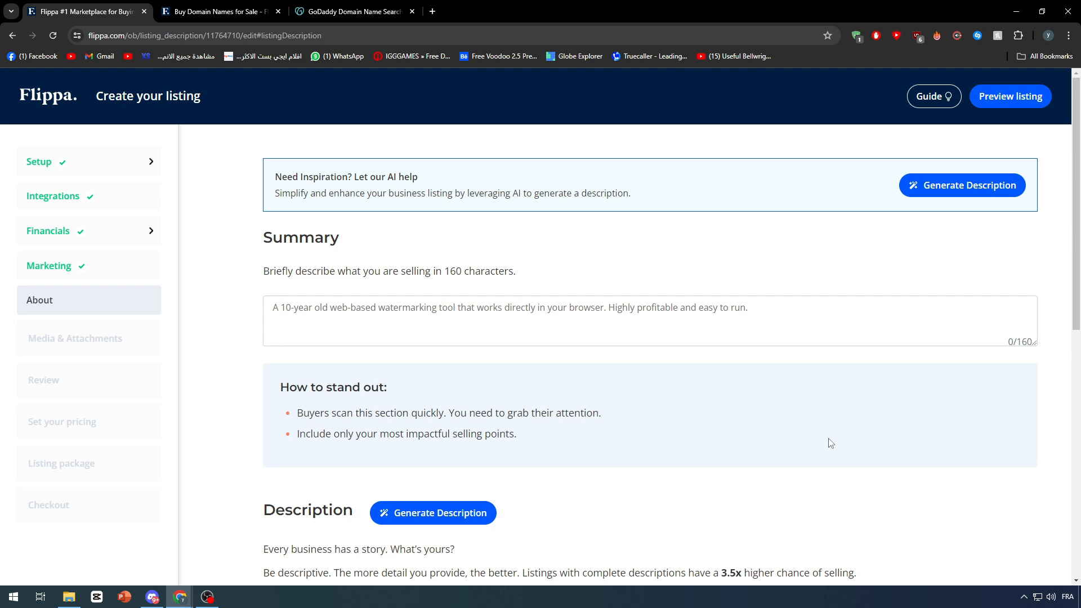
Switch to the domain listings tab and browse the domains for sale.
{"action": "key", "text": "ctrl+Tab"}
{"action": "scroll", "coordinate": [409, 286], "scroll_direction": "down", "scroll_amount": 8}
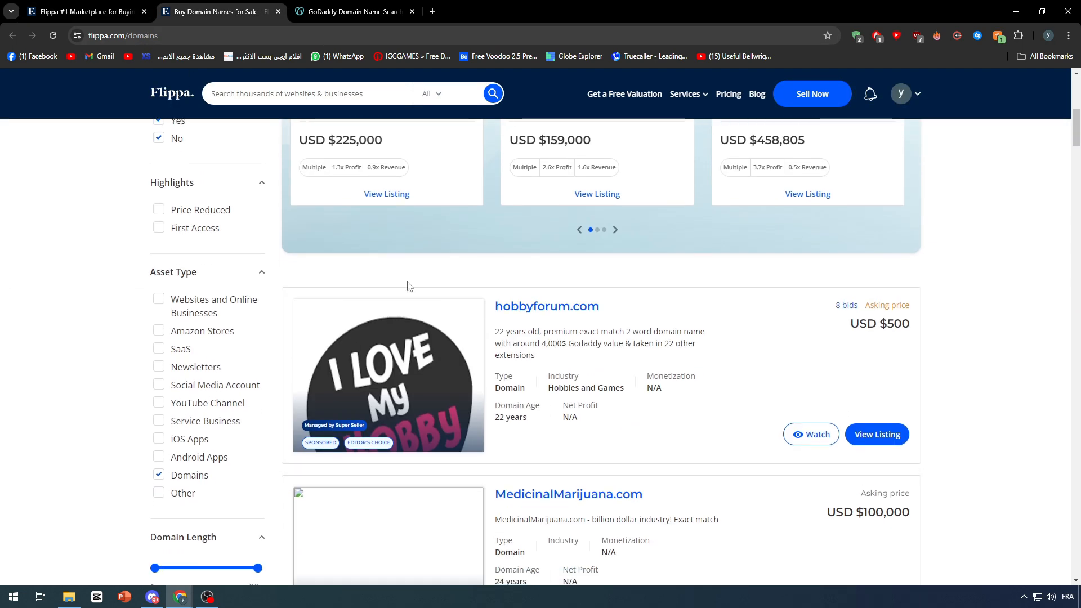
{"action": "scroll", "coordinate": [148, 365], "scroll_direction": "up", "scroll_amount": 2}
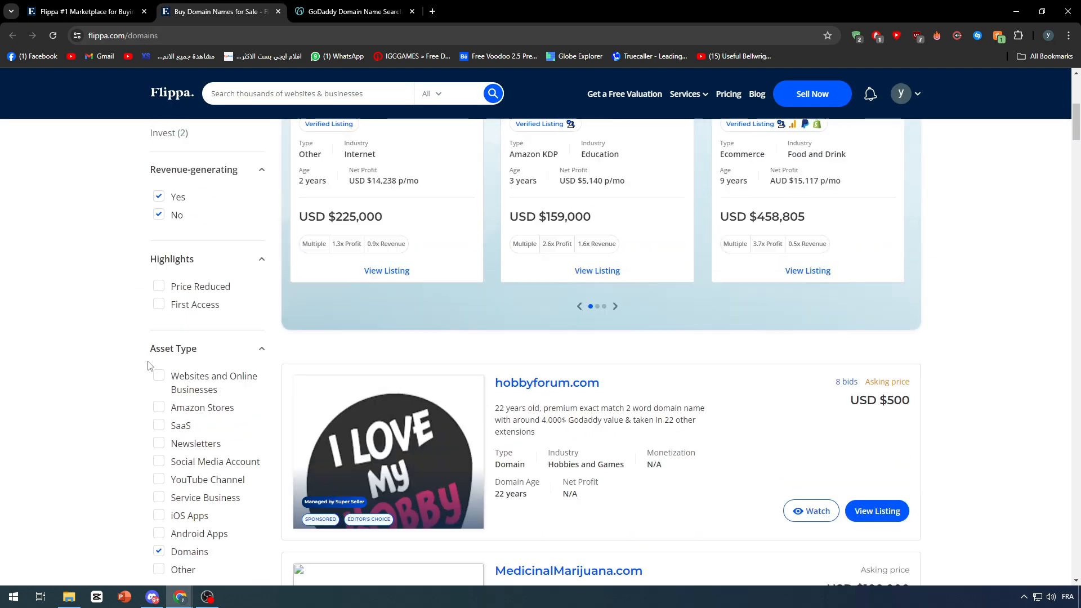
Open the hobbyforum.com domain listing in a new tab and switch to it.
{"action": "scroll", "coordinate": [148, 364], "scroll_direction": "up", "scroll_amount": 4}
{"action": "scroll", "coordinate": [340, 243], "scroll_direction": "down", "scroll_amount": 3}
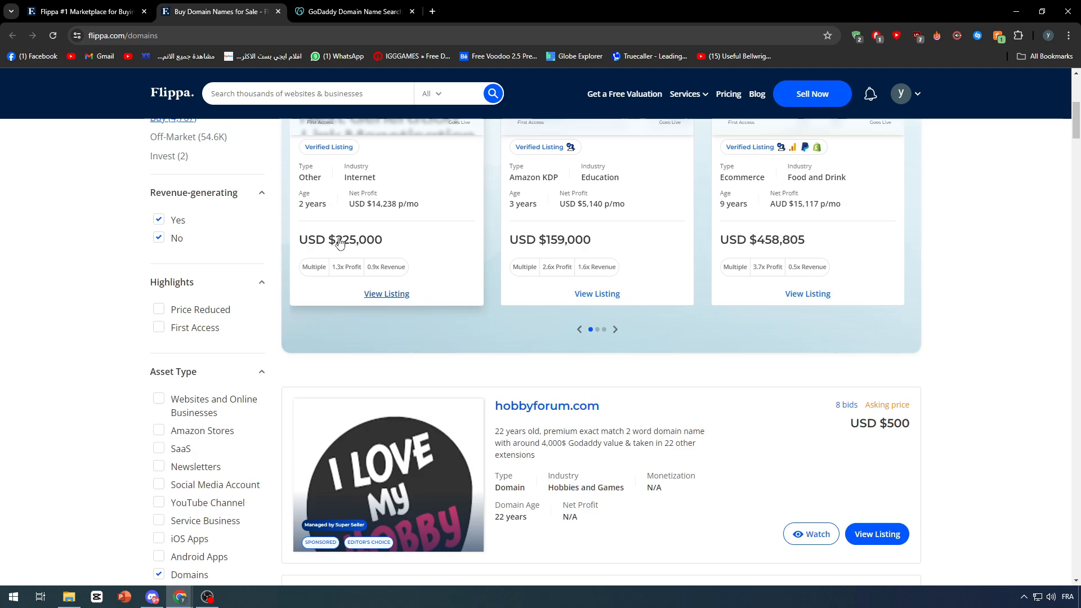
{"action": "scroll", "coordinate": [569, 338], "scroll_direction": "down", "scroll_amount": 5}
{"action": "scroll", "coordinate": [580, 349], "scroll_direction": "up", "scroll_amount": 3}
{"action": "middle_click", "coordinate": [554, 258]}
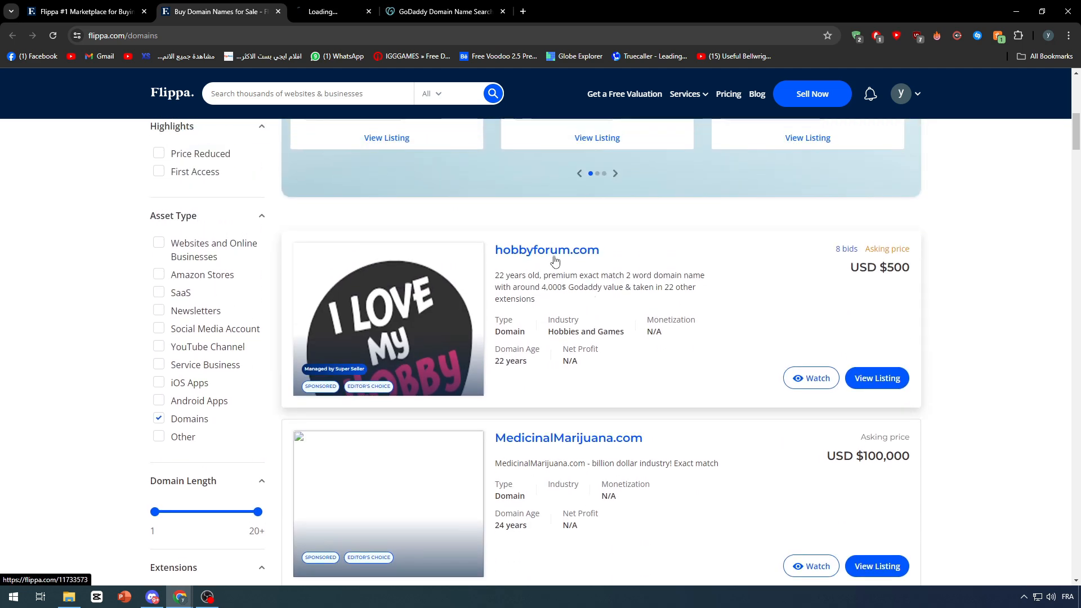
{"action": "left_click", "coordinate": [361, 10]}
Copy the hobbyforum.com listing's About the Business description text.
{"action": "scroll", "coordinate": [346, 252], "scroll_direction": "down", "scroll_amount": 3}
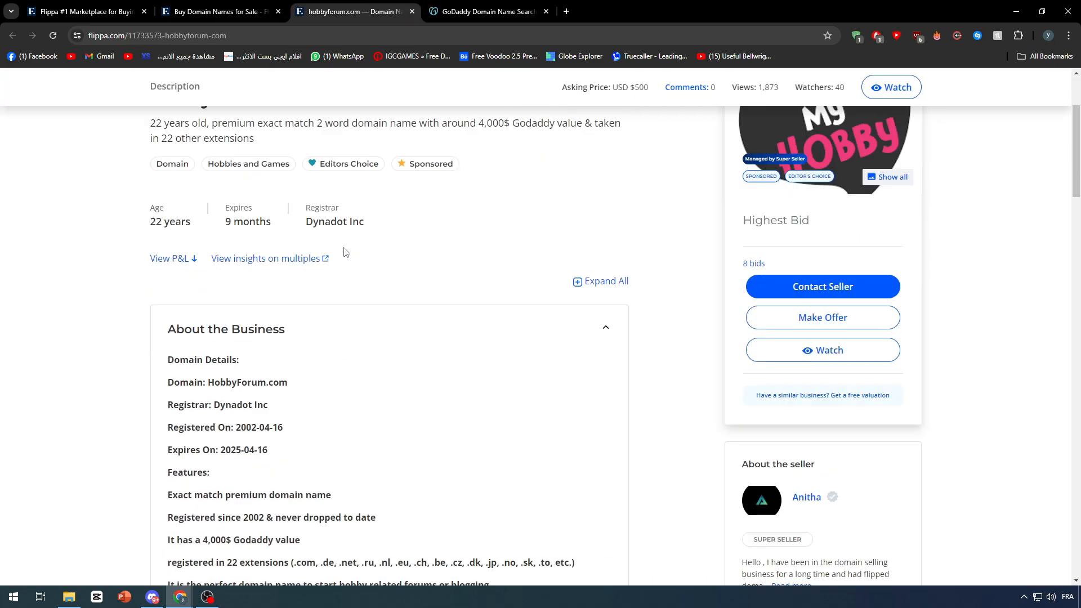
{"action": "scroll", "coordinate": [346, 251], "scroll_direction": "down", "scroll_amount": 3}
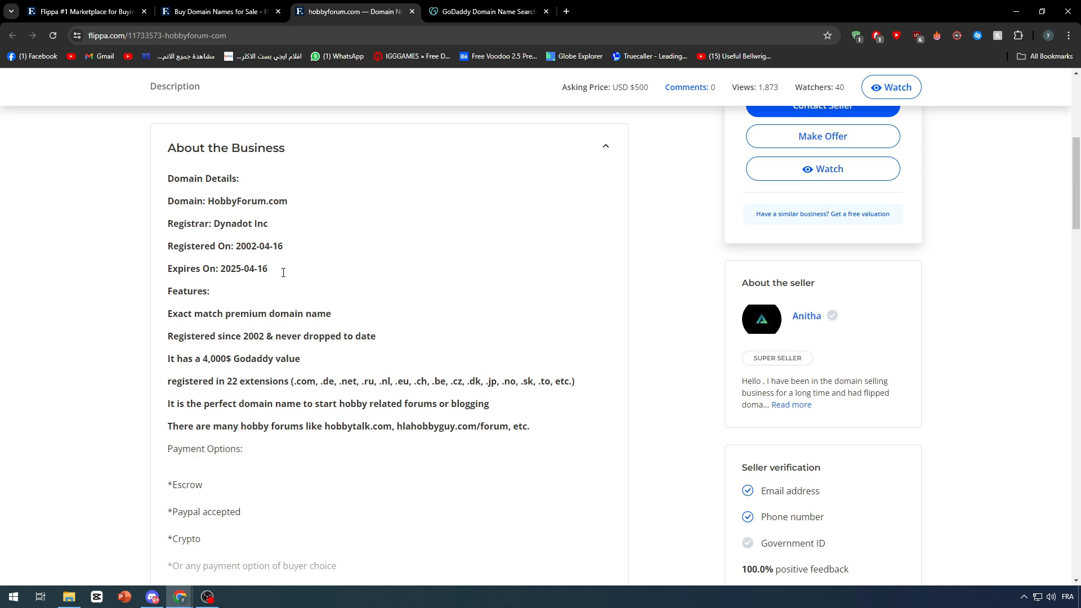
{"action": "left_click_drag", "start_coordinate": [167, 178], "coordinate": [291, 349]}
{"action": "left_click_drag", "start_coordinate": [168, 178], "coordinate": [455, 468]}
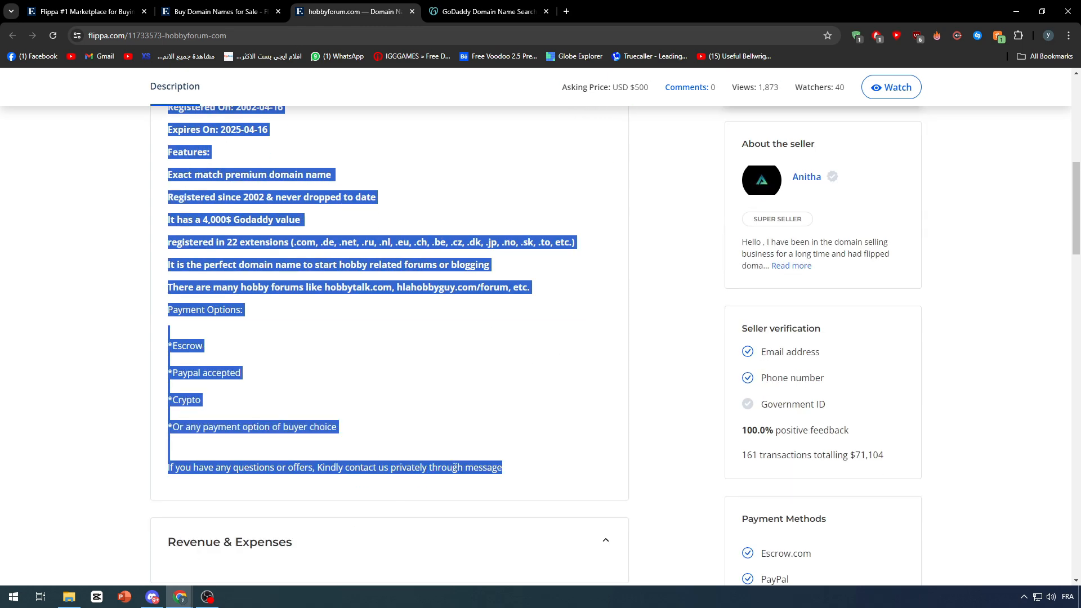
{"action": "key", "text": "ctrl+c"}
Return to the listing tab and paste the copied description into the Summary field.
{"action": "left_click", "coordinate": [84, 11]}
{"action": "left_click", "coordinate": [551, 298]}
{"action": "key", "text": "ctrl+v"}
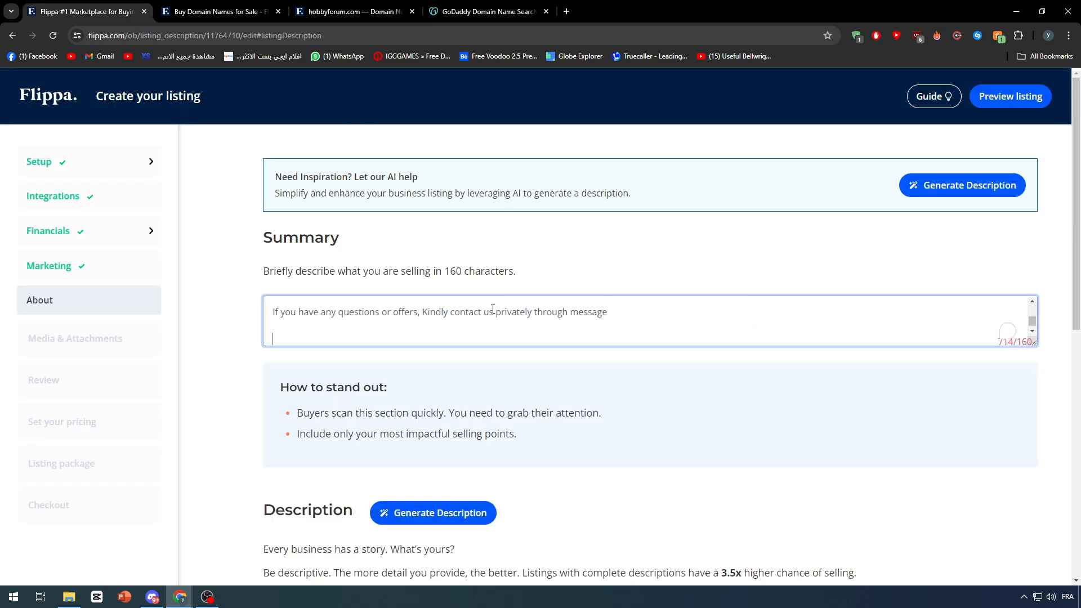
{"action": "scroll", "coordinate": [495, 320], "scroll_direction": "up", "scroll_amount": 5}
{"action": "scroll", "coordinate": [496, 337], "scroll_direction": "up", "scroll_amount": 3}
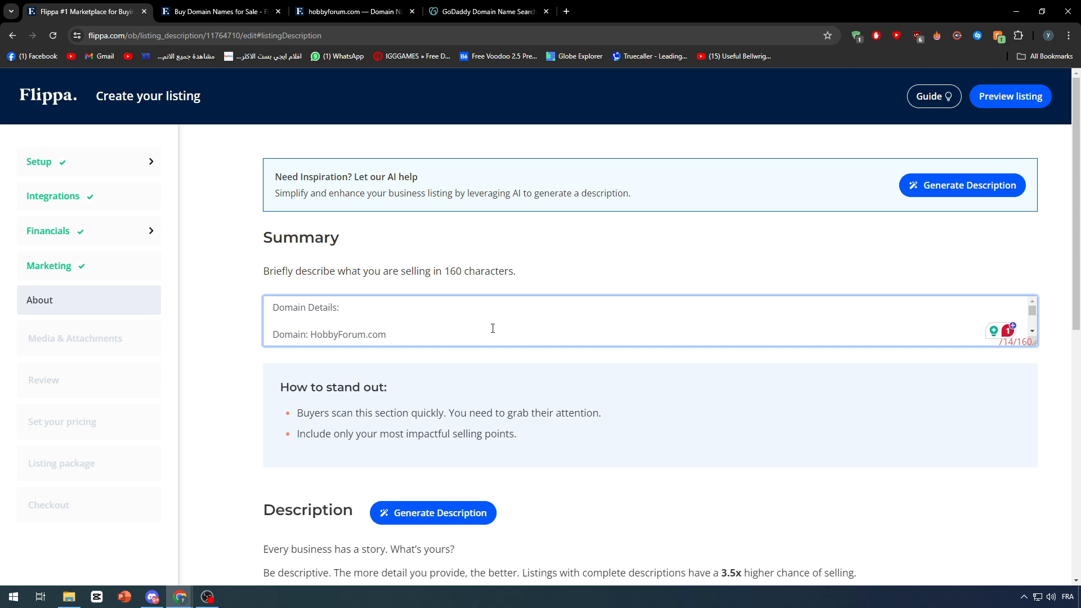
{"action": "key", "text": "ctrl+a"}
{"action": "key", "text": "ctrl+Tab"}
{"action": "key", "text": "ctrl+Tab"}
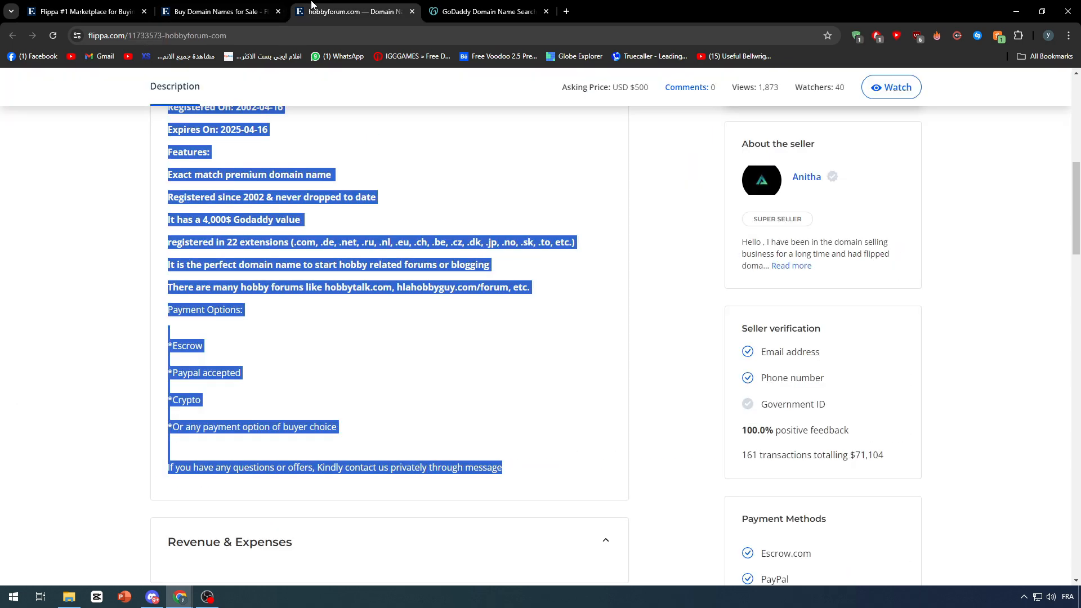
{"action": "scroll", "coordinate": [352, 236], "scroll_direction": "up", "scroll_amount": 5}
{"action": "scroll", "coordinate": [297, 272], "scroll_direction": "up", "scroll_amount": 2}
{"action": "left_click", "coordinate": [73, 10]}
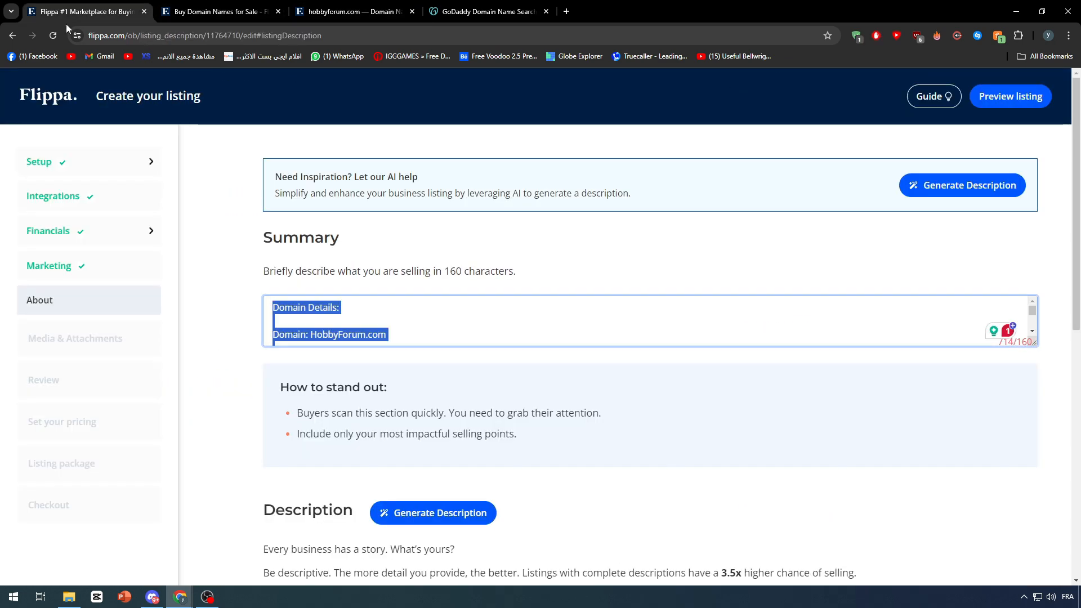
{"action": "key", "text": "ctrl+v"}
Paste the copied description into the Description editor.
{"action": "scroll", "coordinate": [434, 300], "scroll_direction": "down", "scroll_amount": 7}
{"action": "left_click", "coordinate": [318, 385]}
{"action": "key", "text": "ctrl+v"}
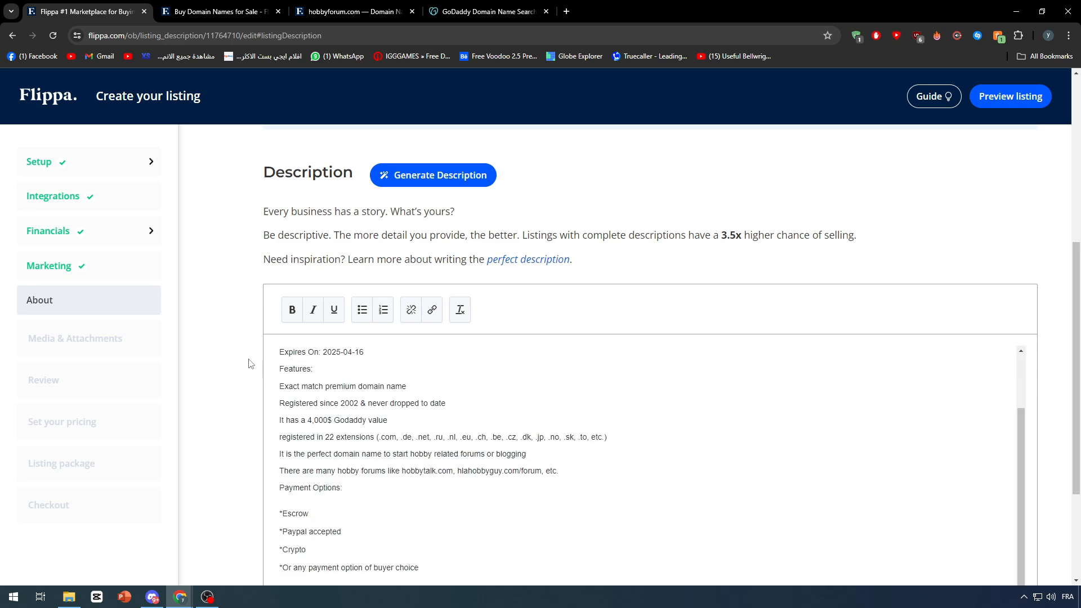
{"action": "scroll", "coordinate": [394, 382], "scroll_direction": "down", "scroll_amount": 3}
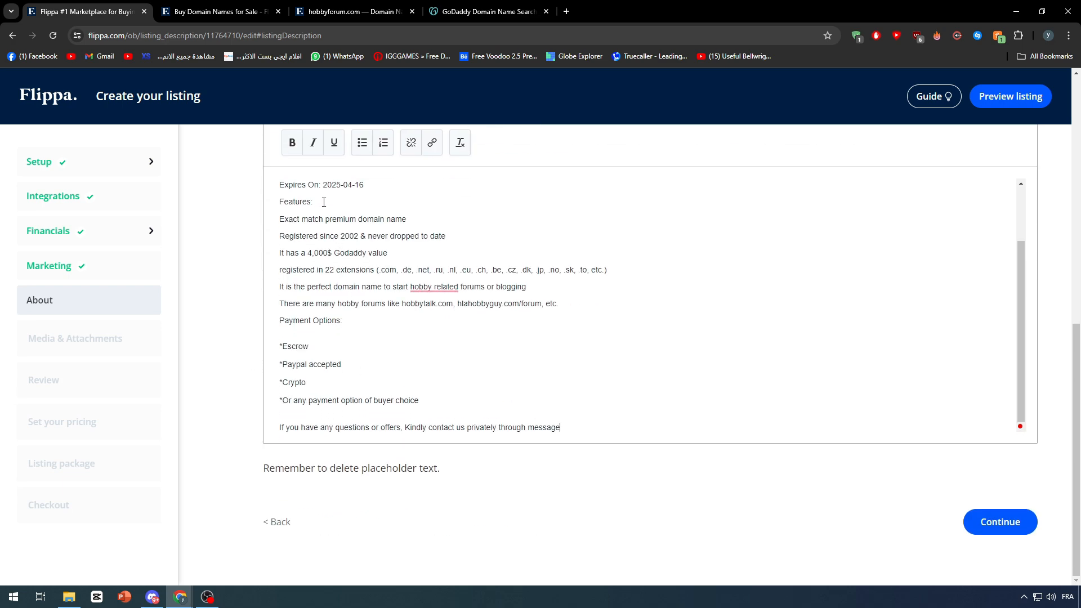
{"action": "scroll", "coordinate": [338, 186], "scroll_direction": "up", "scroll_amount": 4}
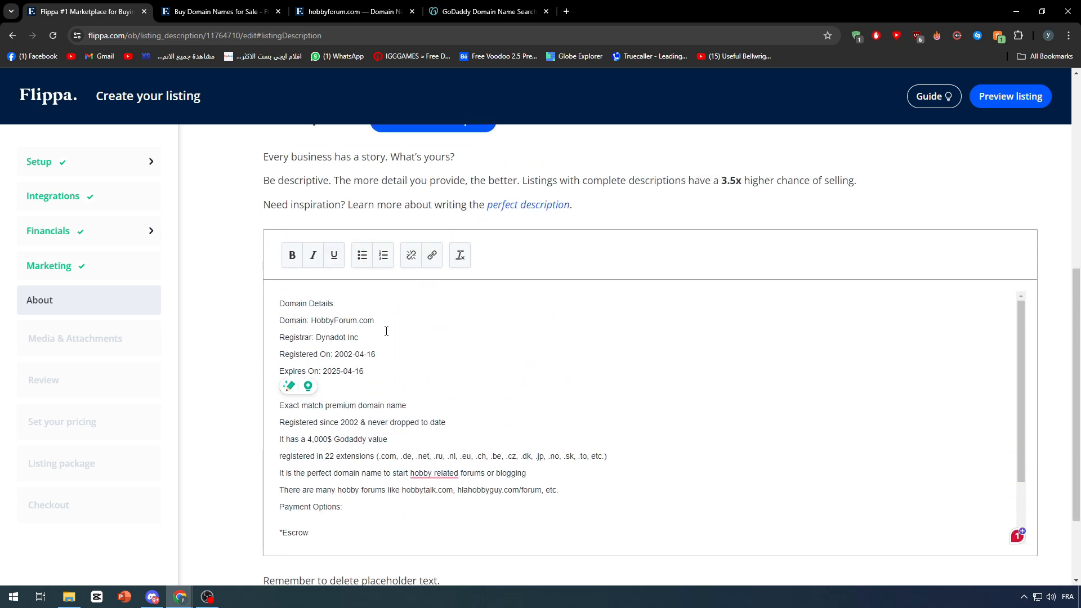
Change the description's domain to Tanjasouq.com and its registrar to NameCheap.
{"action": "left_click_drag", "start_coordinate": [374, 320], "coordinate": [312, 319]}
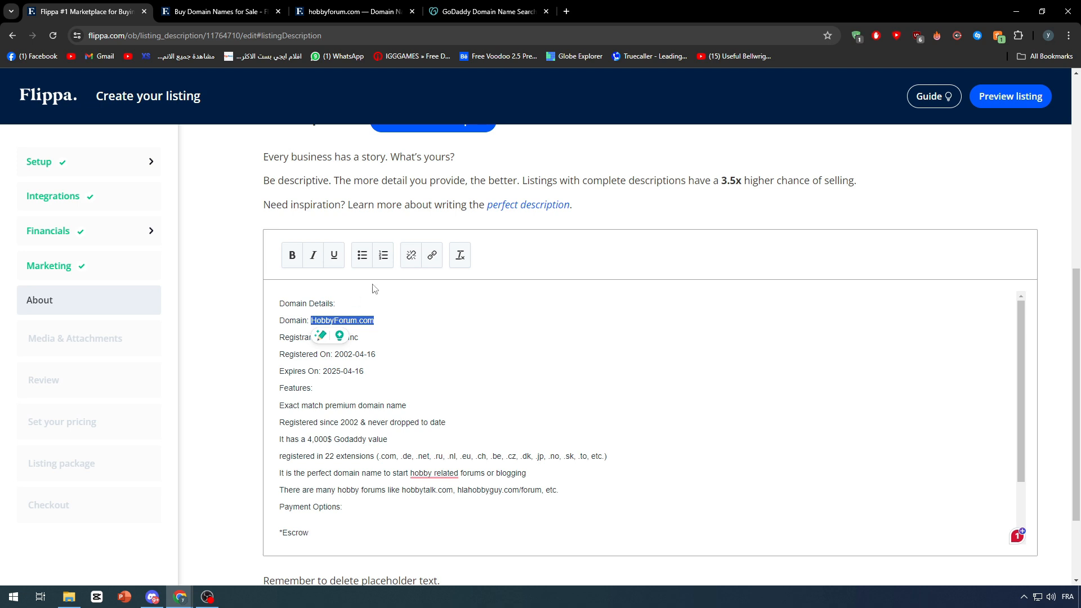
{"action": "type", "text": "Tanjasouq"}
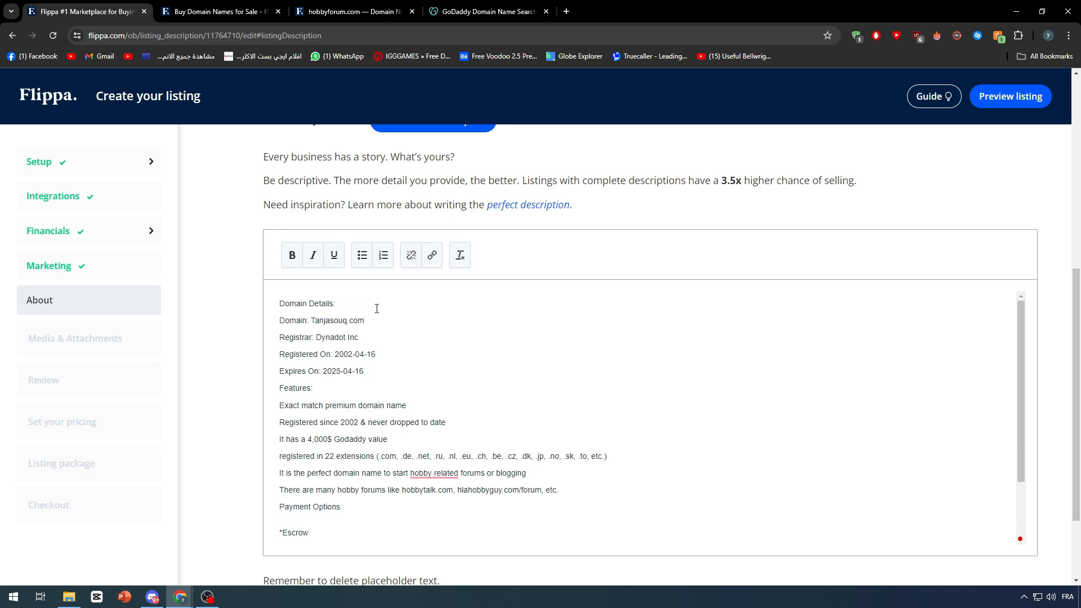
{"action": "left_click_drag", "start_coordinate": [359, 337], "coordinate": [317, 338]}
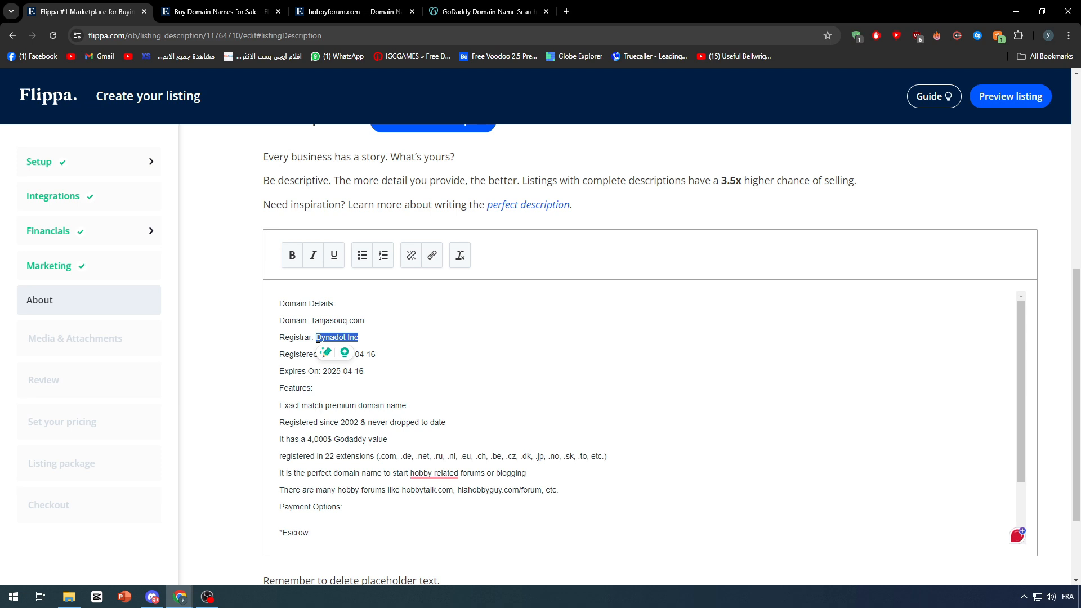
{"action": "type", "text": "NameCheap"}
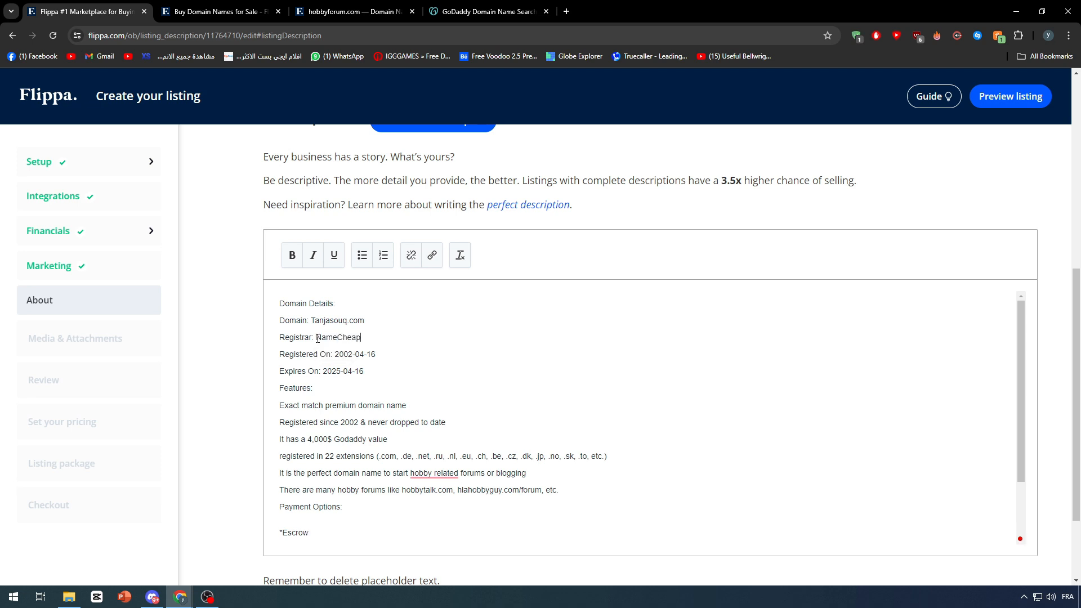
Set the Registered On date to 2024-04-16 and change 'Registered since' to 2024.
{"action": "left_click_drag", "start_coordinate": [376, 354], "coordinate": [333, 355]}
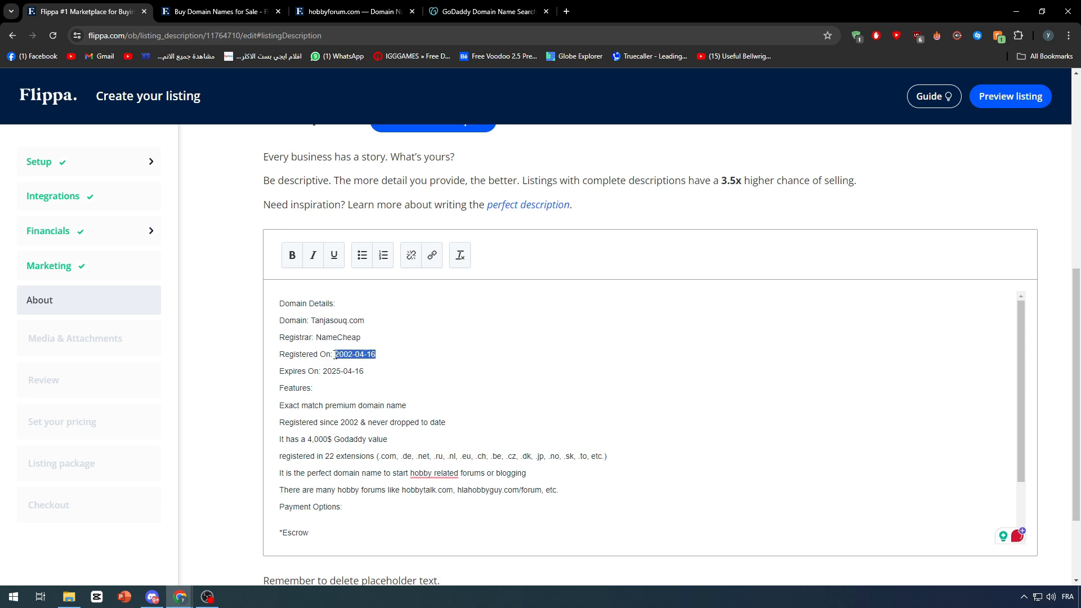
{"action": "left_click", "coordinate": [388, 344]}
{"action": "type", "text": "24"}
{"action": "left_click_drag", "start_coordinate": [280, 407], "coordinate": [425, 406]}
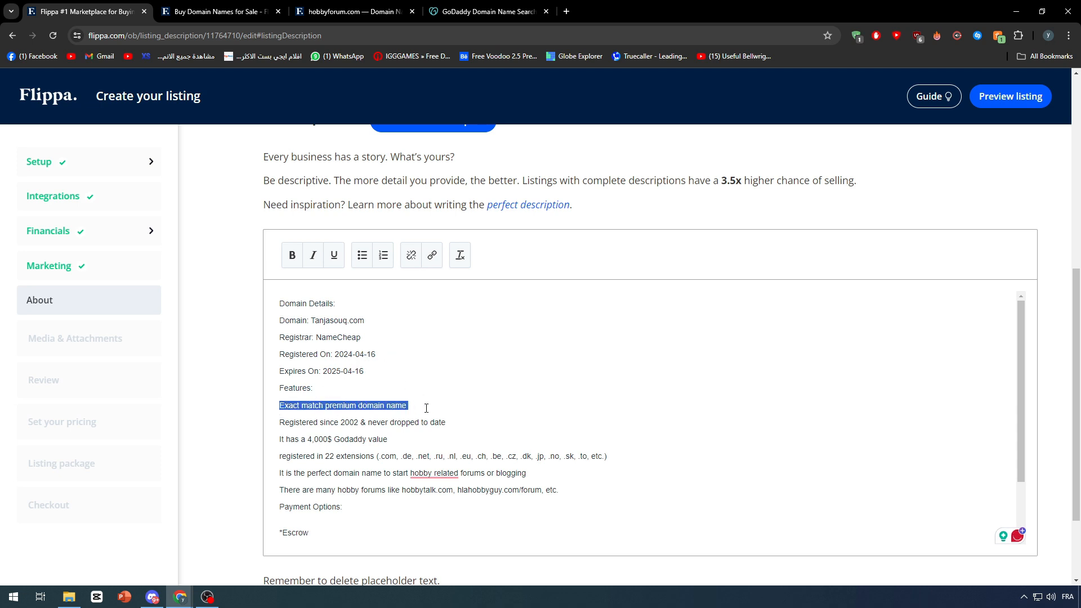
{"action": "left_click", "coordinate": [379, 439]}
{"action": "left_click_drag", "start_coordinate": [280, 423], "coordinate": [356, 425]}
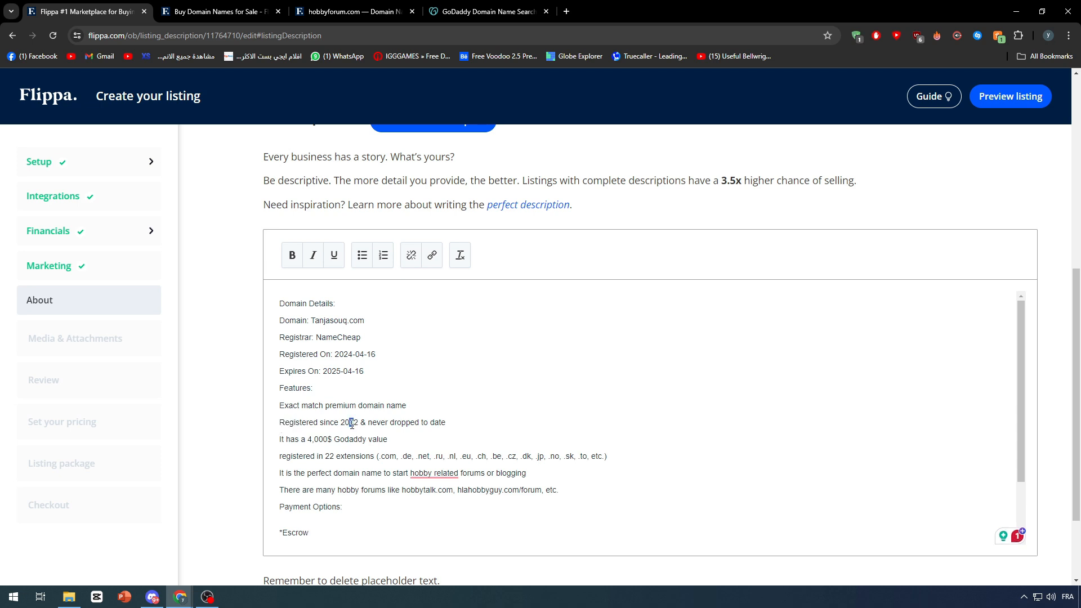
{"action": "type", "text": "4"}
Rewrite the value line as 'It has a 100$ Value on namecheap'.
{"action": "left_click_drag", "start_coordinate": [457, 425], "coordinate": [366, 425]}
{"action": "left_click_drag", "start_coordinate": [402, 457], "coordinate": [279, 457]}
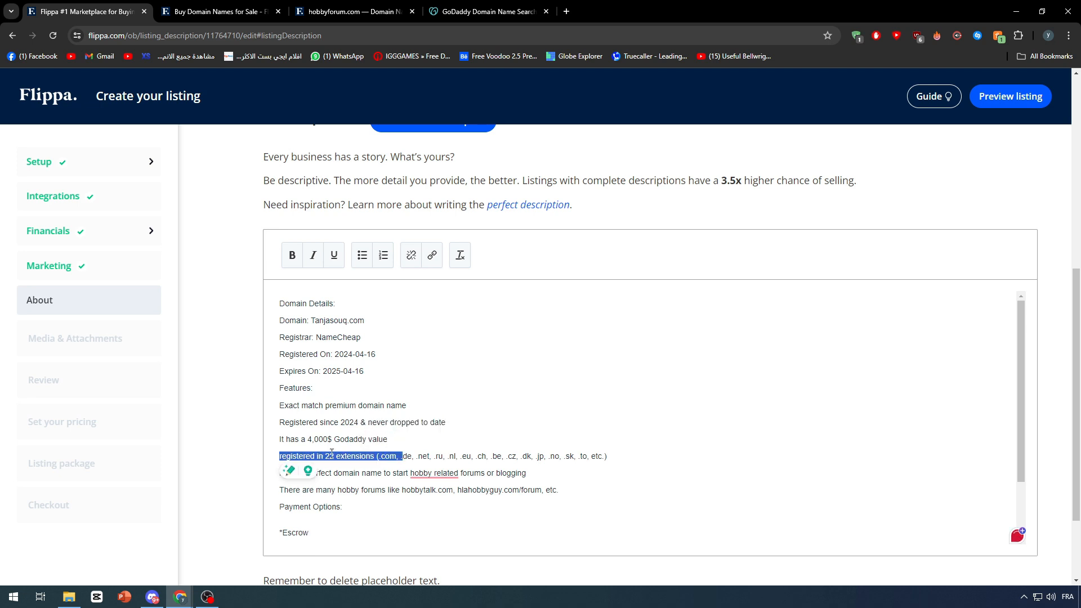
{"action": "left_click", "coordinate": [301, 440]}
{"action": "left_click_drag", "start_coordinate": [293, 441], "coordinate": [273, 446]}
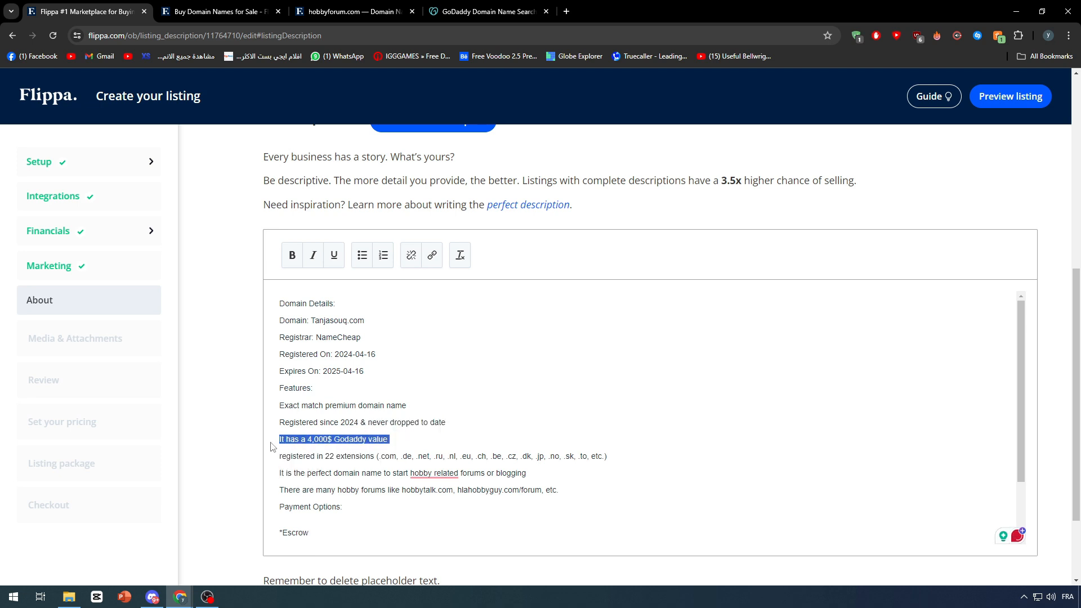
{"action": "left_click_drag", "start_coordinate": [416, 439], "coordinate": [309, 443]}
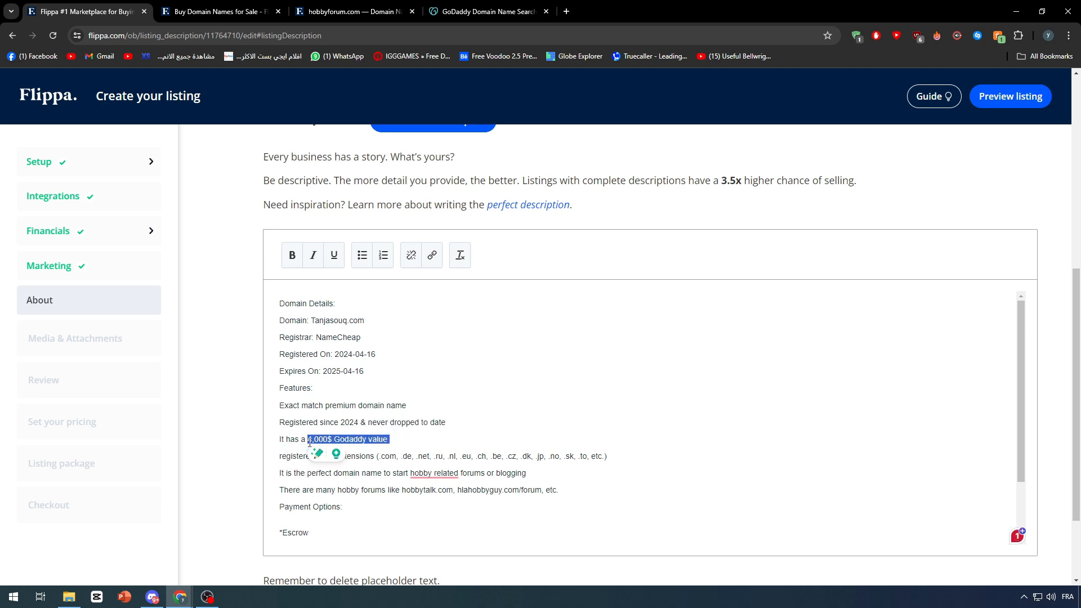
{"action": "type", "text": "100"}
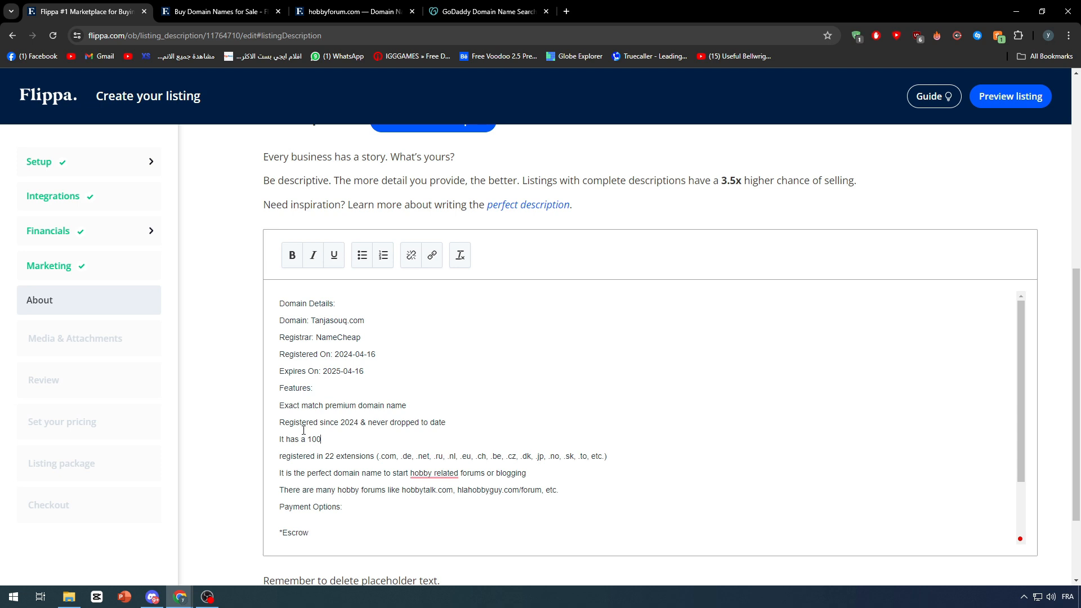
{"action": "type", "text": " £"}
Change the extensions line to 'registered in 1 extension (.com)'.
{"action": "double_click", "coordinate": [333, 457]}
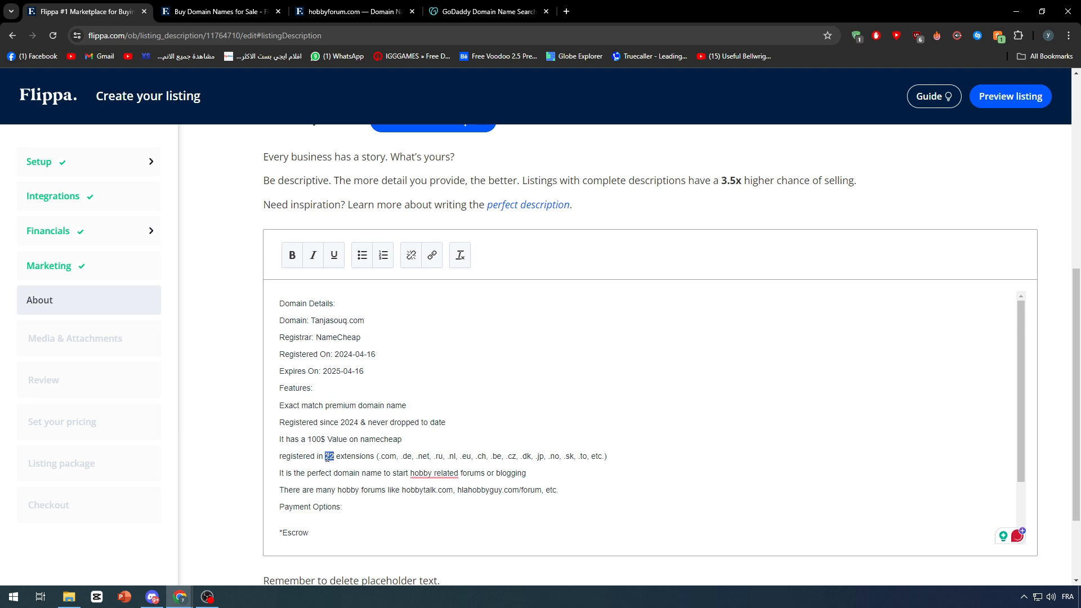
{"action": "type", "text": "1"}
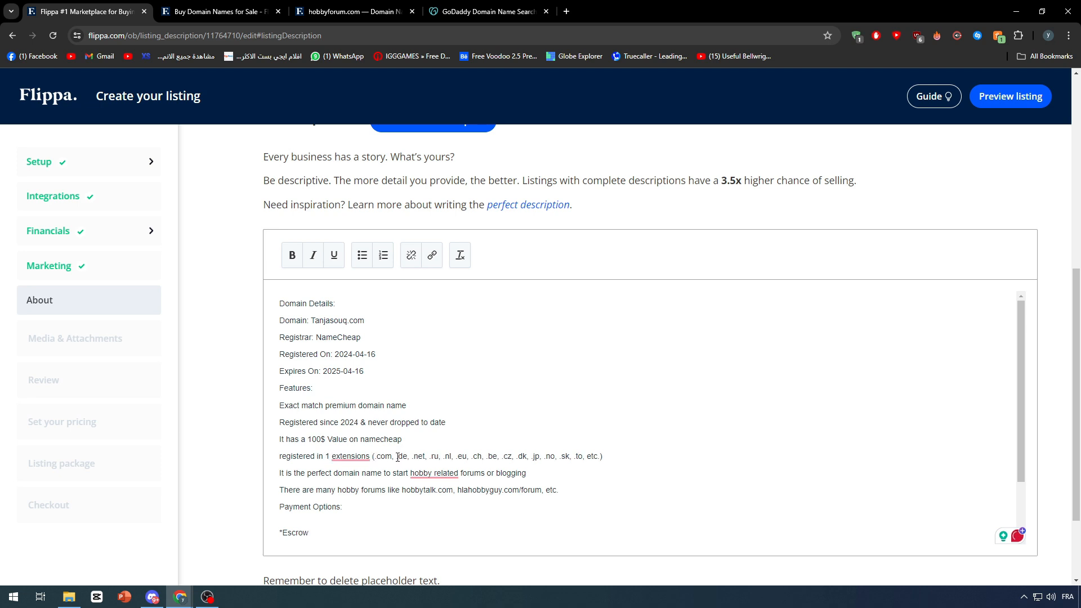
{"action": "left_click_drag", "start_coordinate": [398, 457], "coordinate": [601, 456]}
{"action": "key", "text": "BackSpace"}
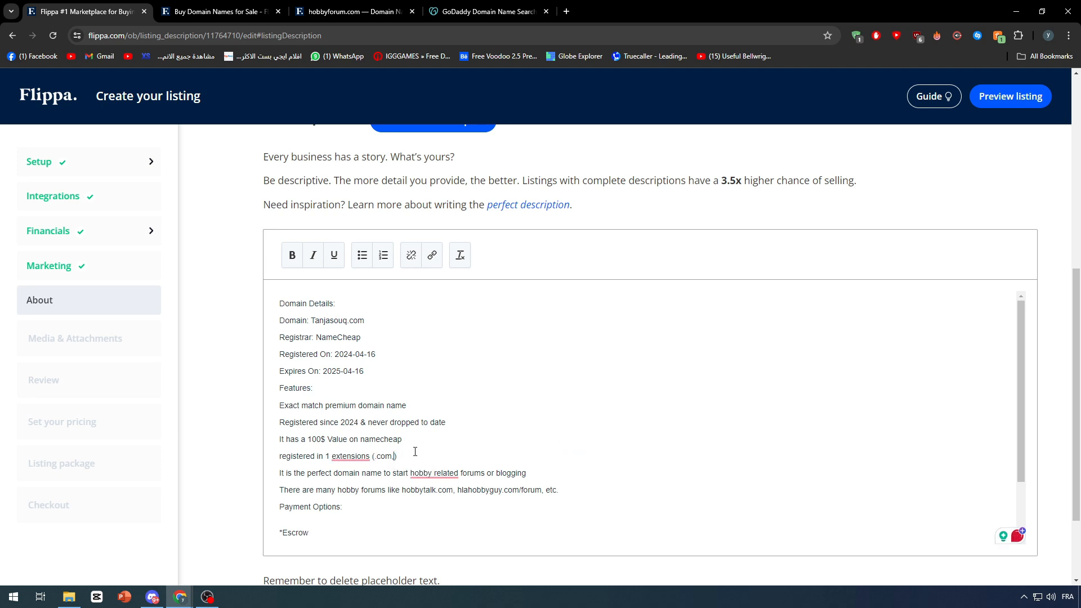
{"action": "key", "text": "BackSpace"}
{"action": "key", "text": "BackSpace"}
{"action": "mouse_move", "coordinate": [371, 457]}
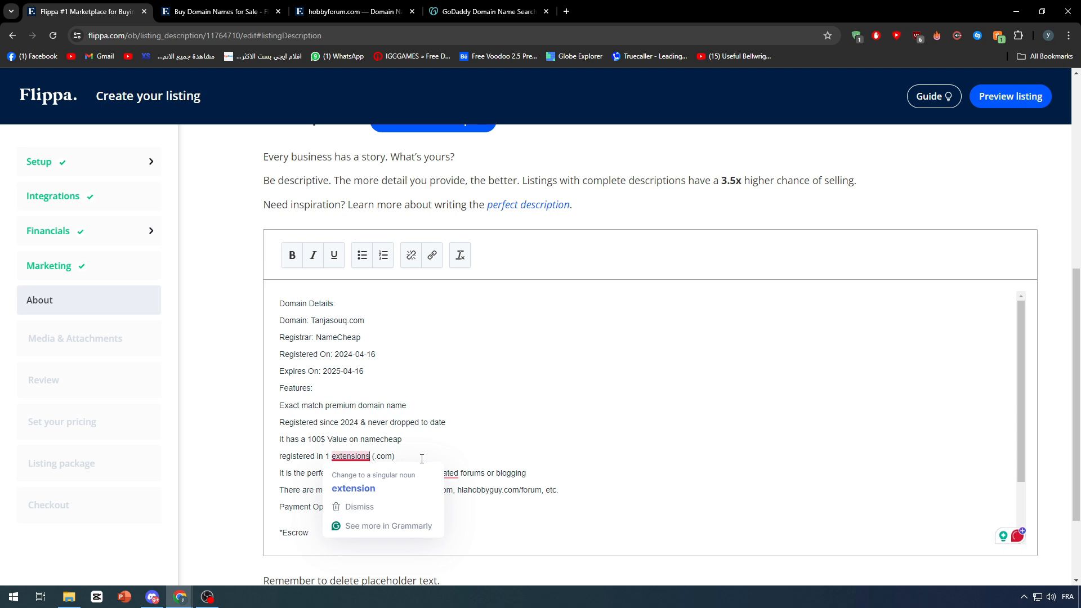
{"action": "left_click", "coordinate": [378, 485]}
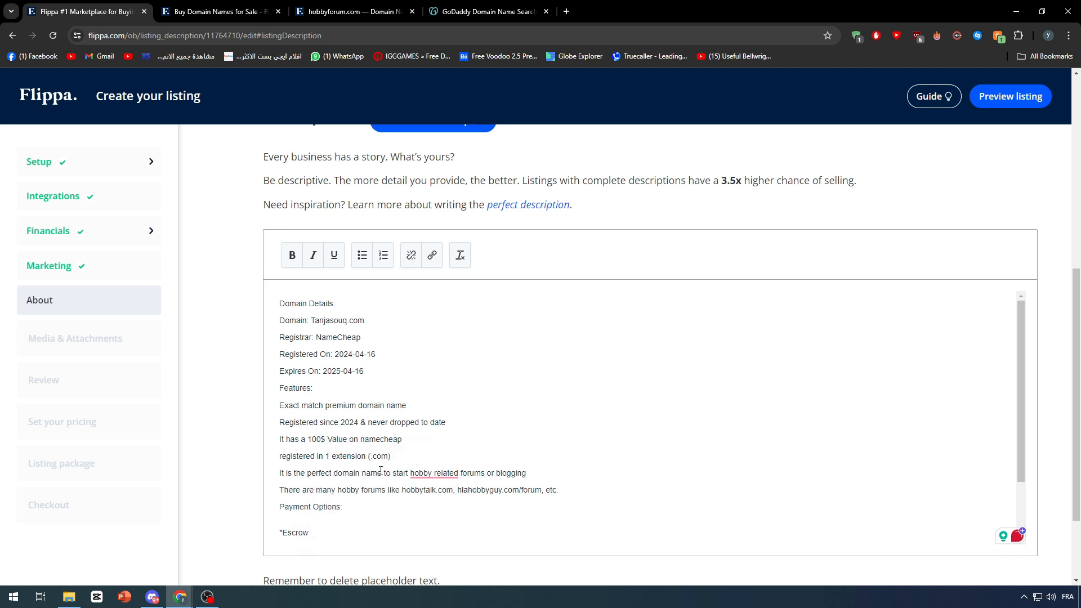
Change the end of the perfect-domain line to 'start E-commerce Buisness'.
{"action": "scroll", "coordinate": [303, 437], "scroll_direction": "down", "scroll_amount": 1}
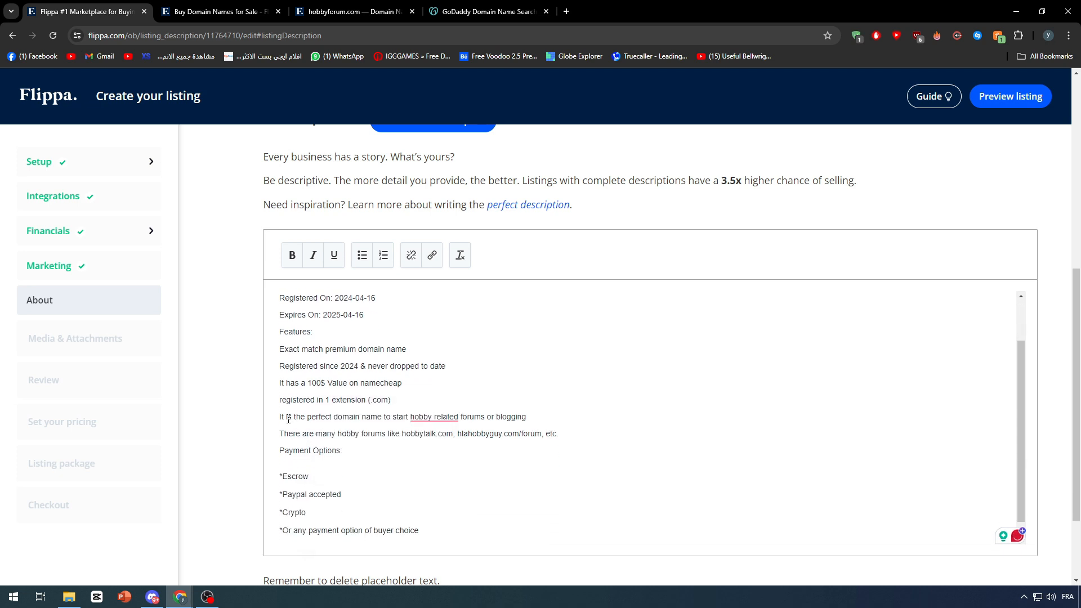
{"action": "mouse_move", "coordinate": [450, 420]}
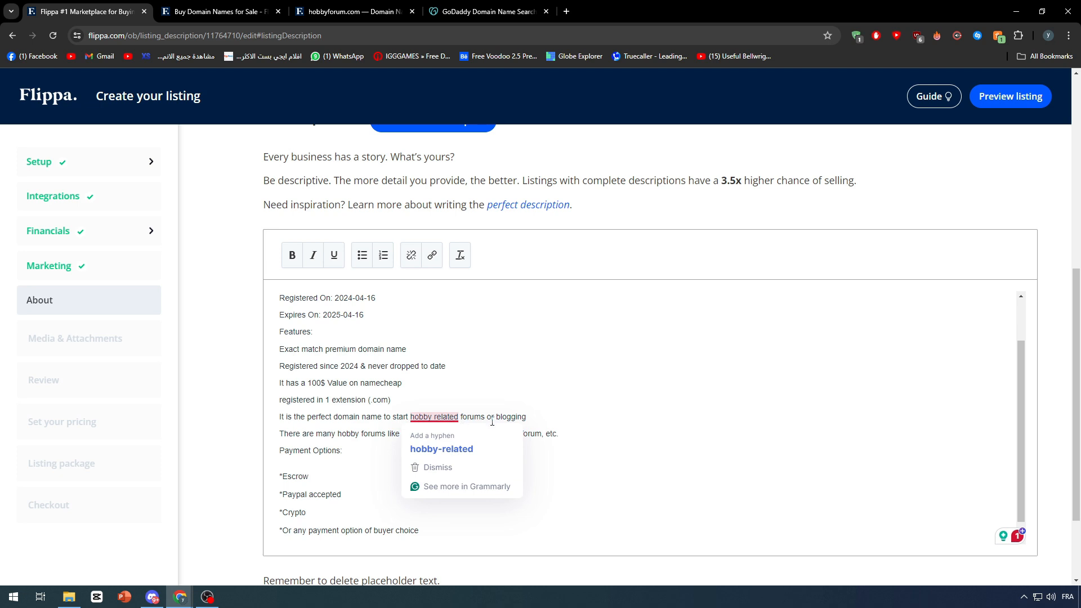
{"action": "left_click_drag", "start_coordinate": [518, 420], "coordinate": [410, 417]}
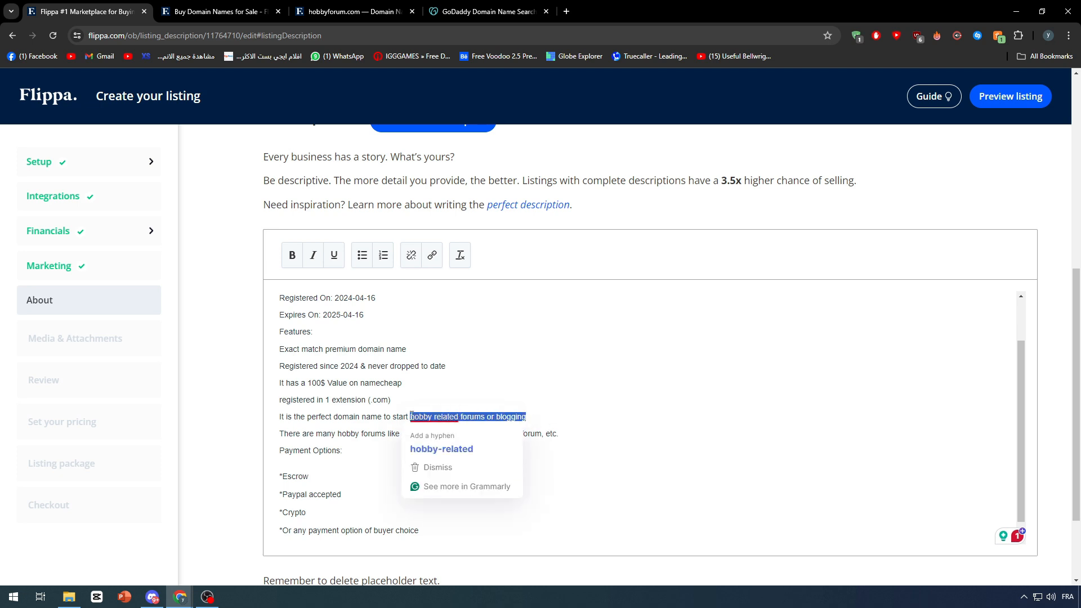
{"action": "type", "text": "eCO"}
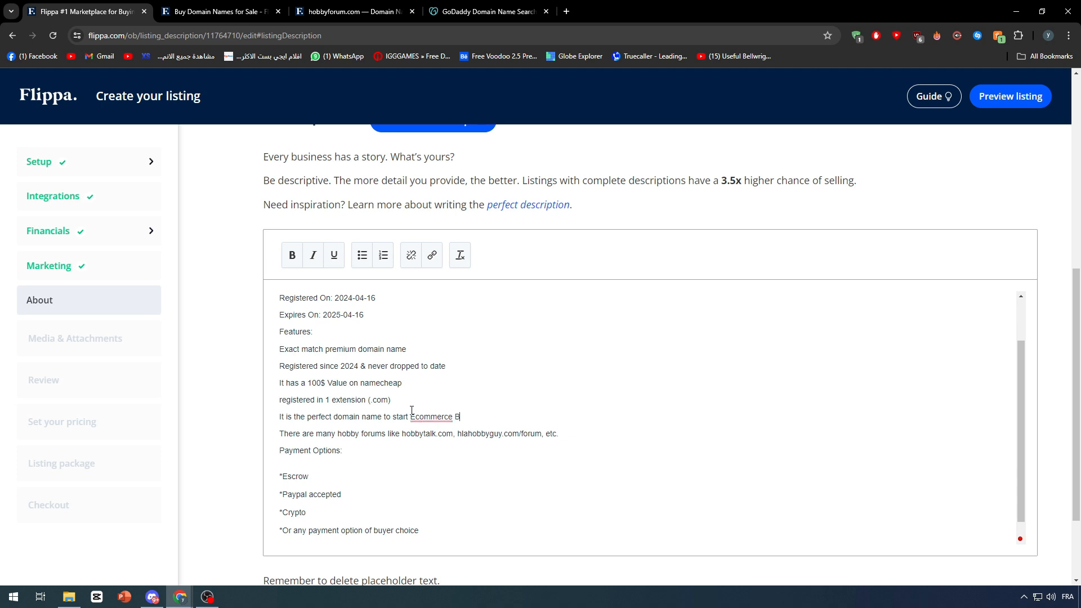
{"action": "type", "text": "sness"}
{"action": "mouse_move", "coordinate": [433, 415]}
{"action": "left_click", "coordinate": [444, 448]}
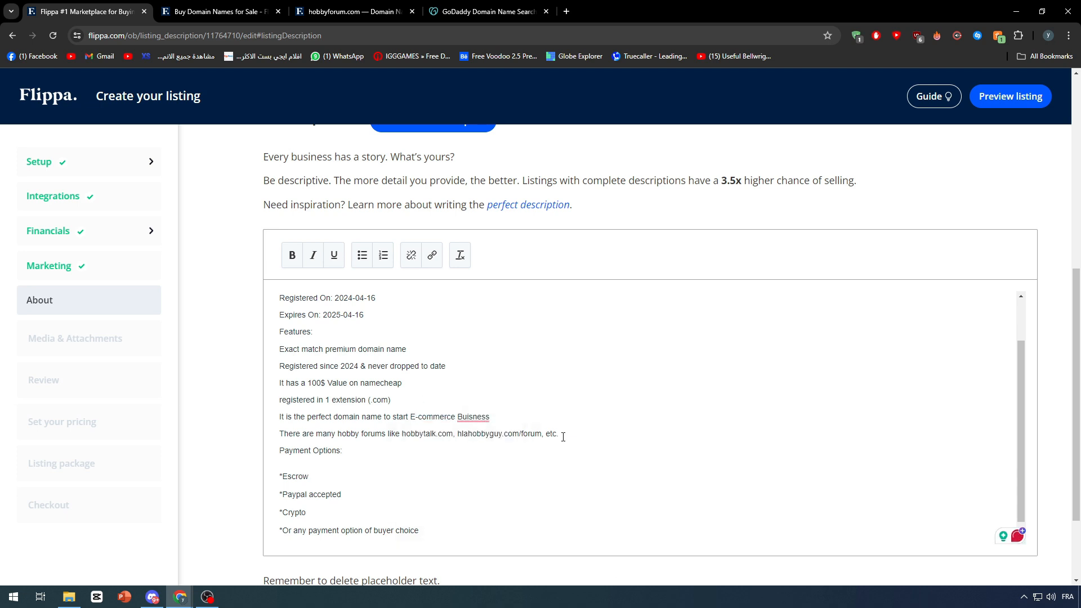
Delete the line about hobby forums along with its empty line.
{"action": "left_click_drag", "start_coordinate": [563, 437], "coordinate": [279, 435]}
{"action": "key", "text": "BackSpace"}
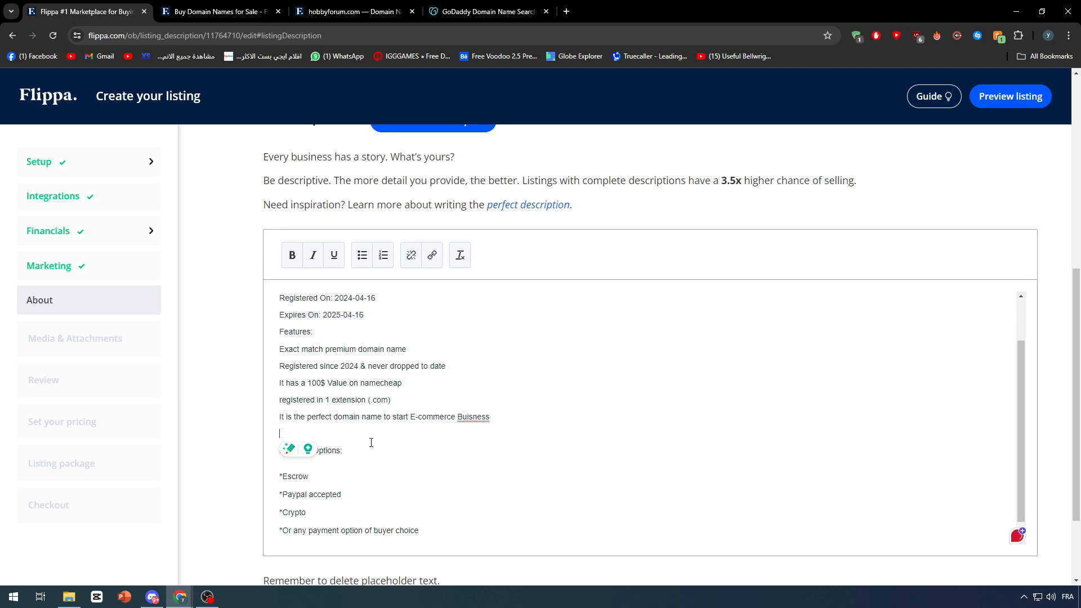
{"action": "key", "text": "BackSpace"}
{"action": "key", "text": "Delete"}
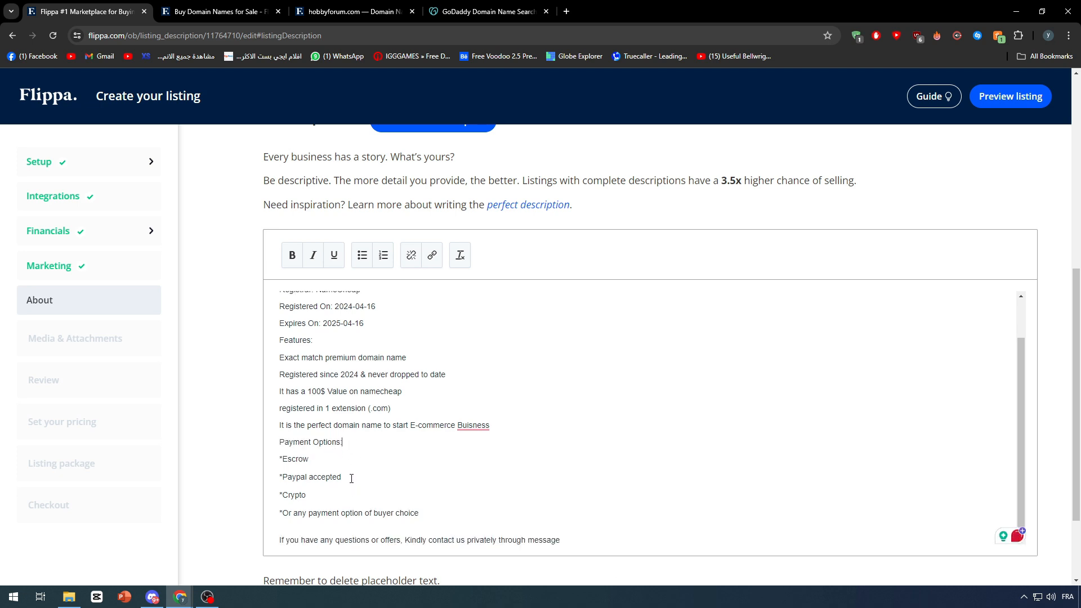
Change the payment options, replacing 'Escrow' with 'Stripe' and the buyer-choice line with 'Wise'.
{"action": "left_click_drag", "start_coordinate": [313, 458], "coordinate": [286, 463]}
{"action": "type", "text": "Stripe"}
{"action": "left_click_drag", "start_coordinate": [447, 515], "coordinate": [291, 514]}
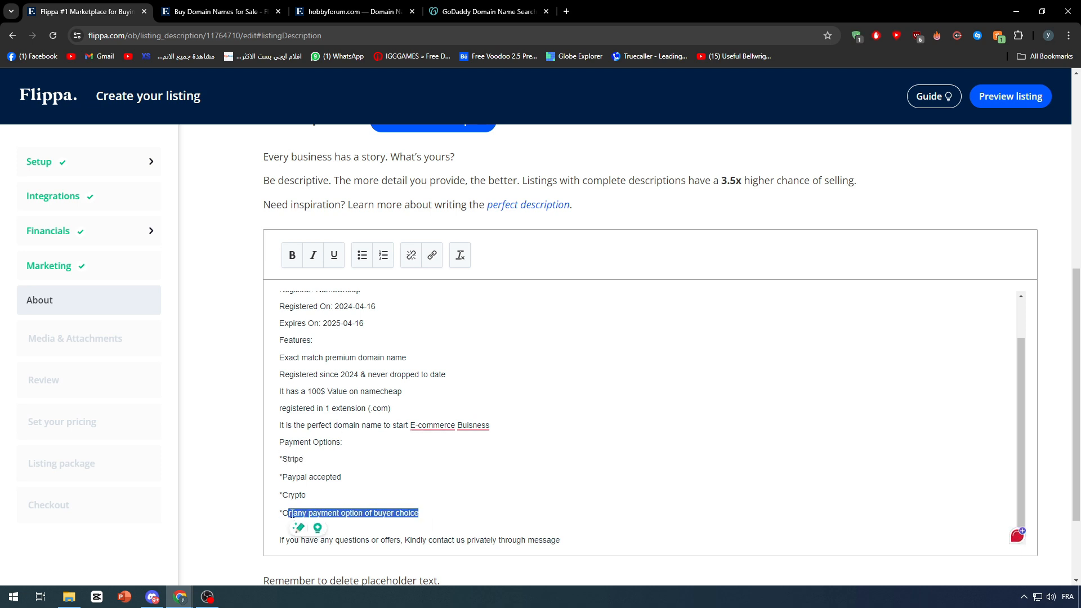
{"action": "left_click", "coordinate": [448, 514]}
{"action": "scroll", "coordinate": [444, 511], "scroll_direction": "down", "scroll_amount": 1}
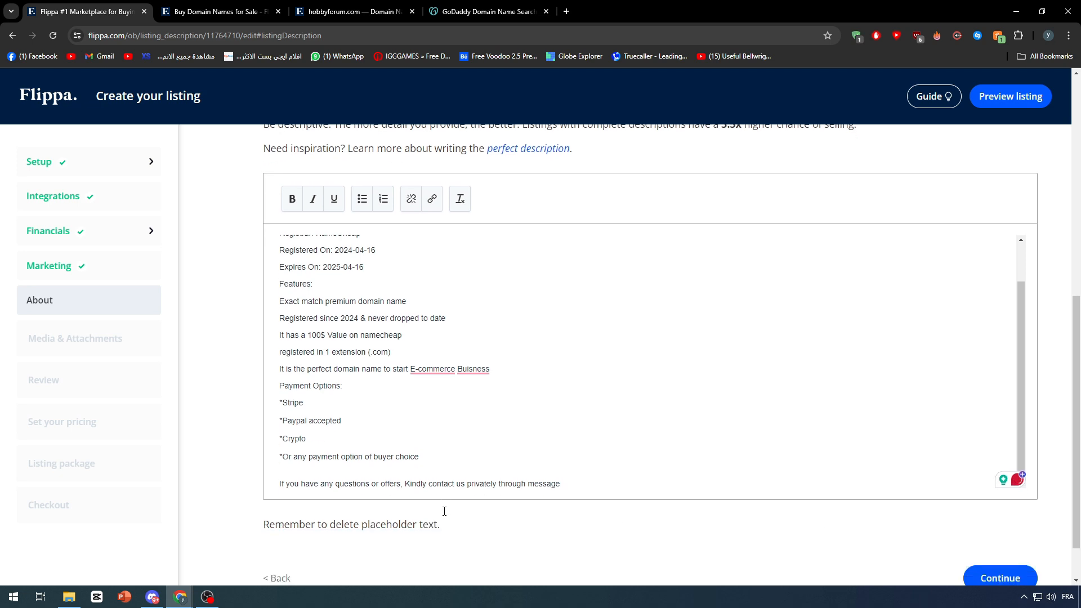
{"action": "scroll", "coordinate": [444, 467], "scroll_direction": "down", "scroll_amount": 1}
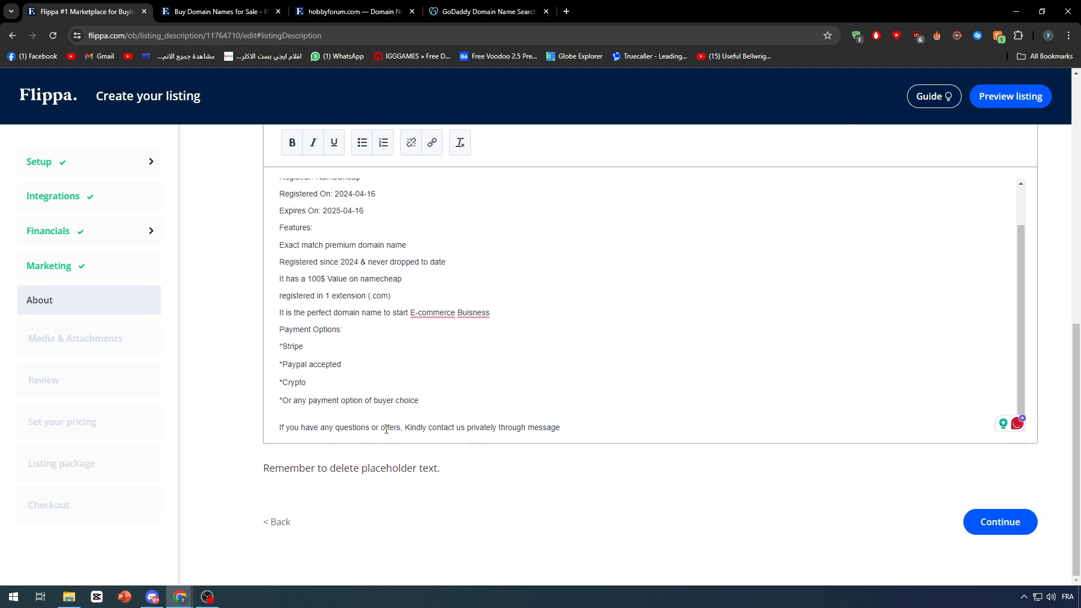
{"action": "left_click_drag", "start_coordinate": [430, 401], "coordinate": [285, 401]}
{"action": "type", "text": "Wise"}
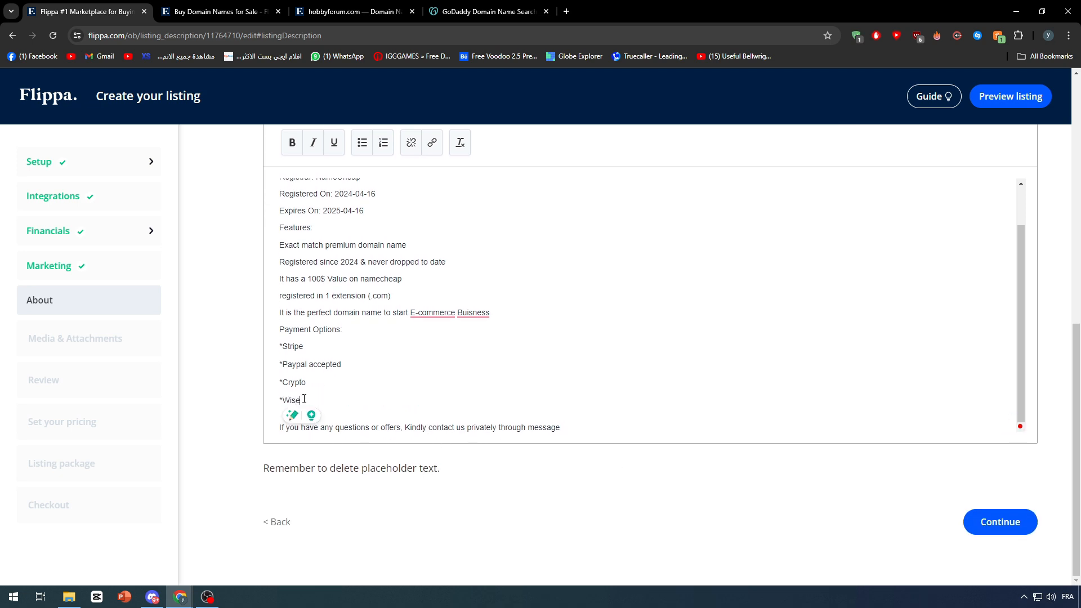
{"action": "key", "text": "Return"}
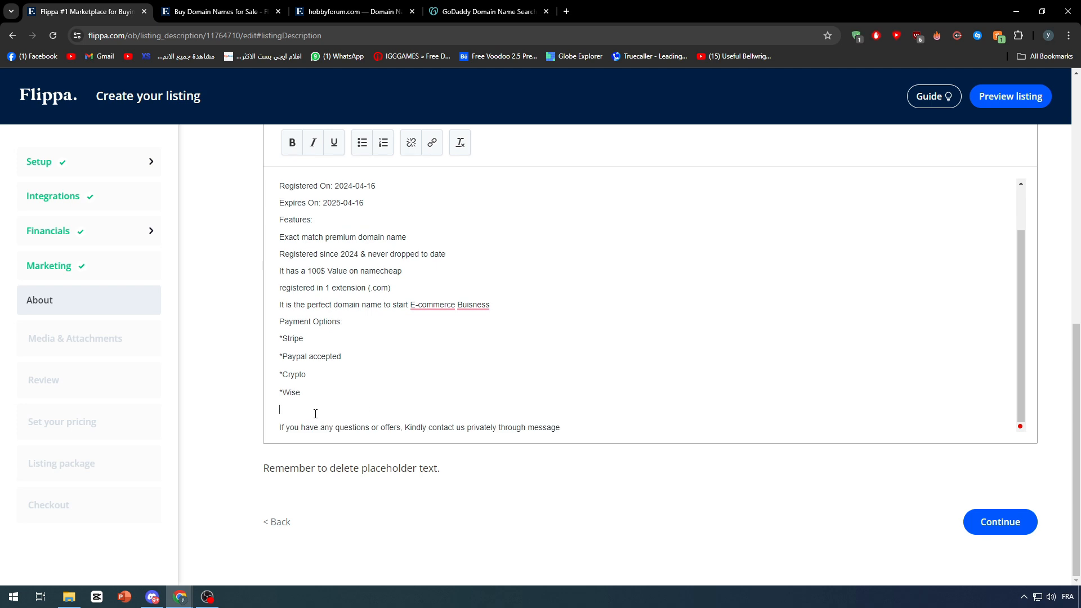
{"action": "key", "text": "BackSpace"}
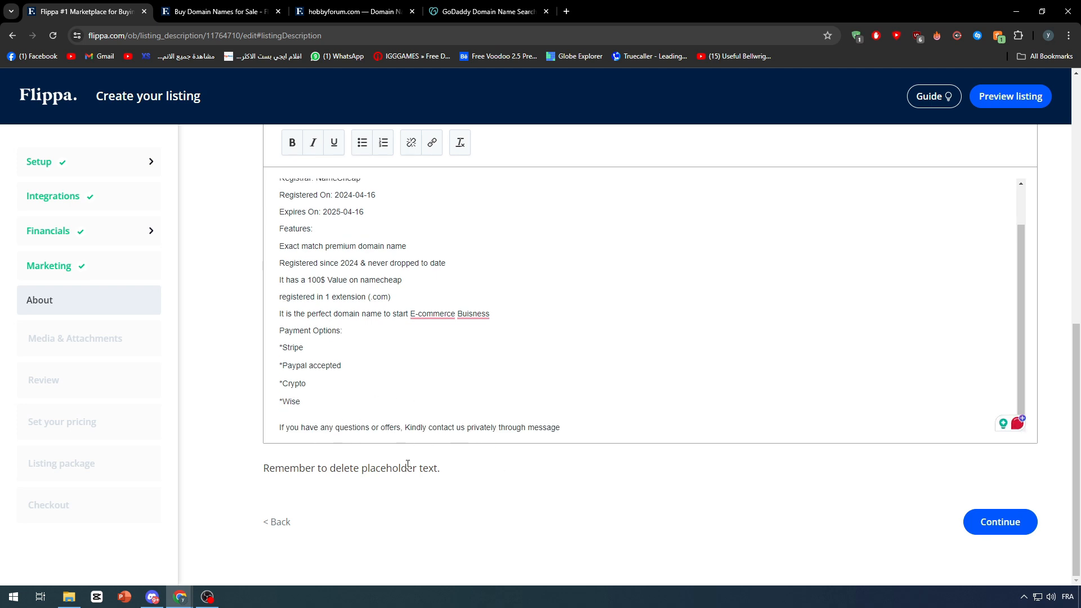
Copy the hobbyforum.com listing's summary line and paste it into this listing's Summary field.
{"action": "scroll", "coordinate": [563, 439], "scroll_direction": "up", "scroll_amount": 7}
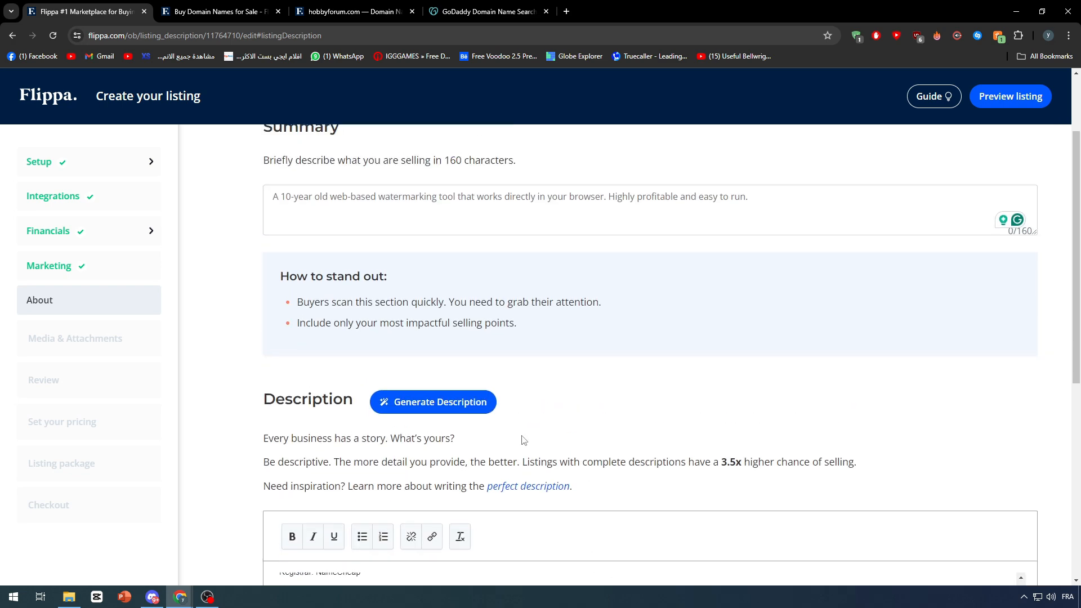
{"action": "left_click", "coordinate": [487, 12]}
{"action": "left_click", "coordinate": [353, 11]}
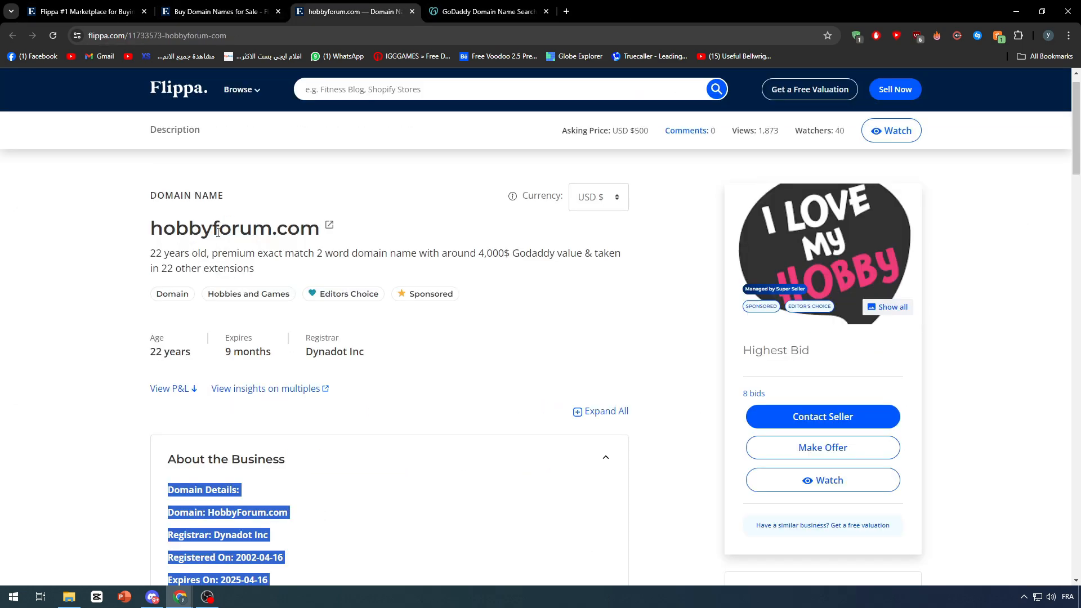
{"action": "triple_click", "coordinate": [180, 265]}
{"action": "key", "text": "ctrl+c"}
{"action": "left_click", "coordinate": [84, 11]}
{"action": "left_click", "coordinate": [360, 205]}
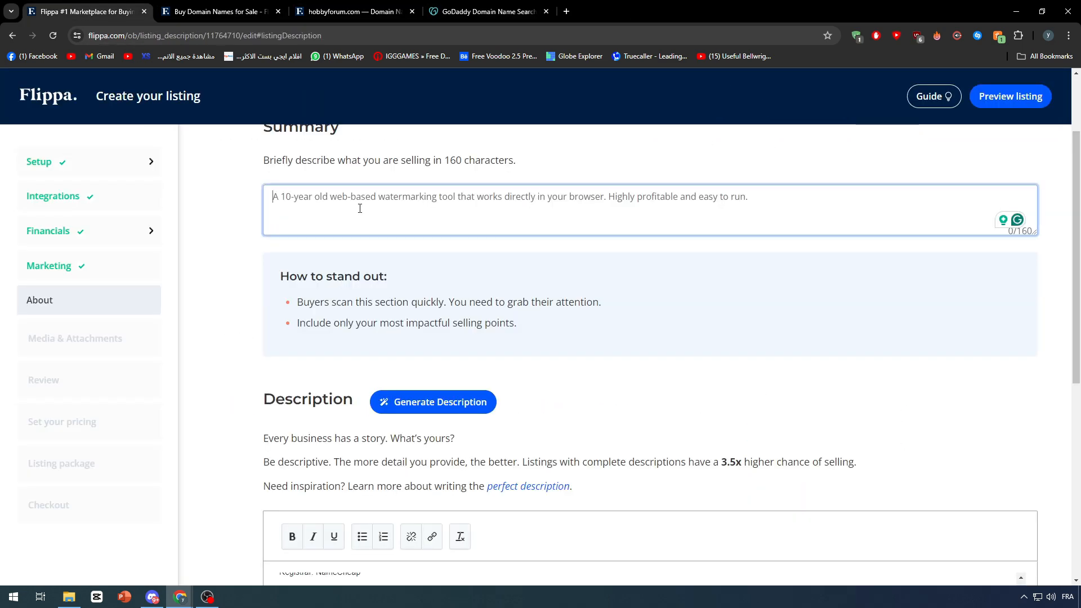
{"action": "key", "text": "ctrl+v"}
Change the summary's age to '1 year old'.
{"action": "double_click", "coordinate": [278, 196]}
{"action": "type", "text": "1"}
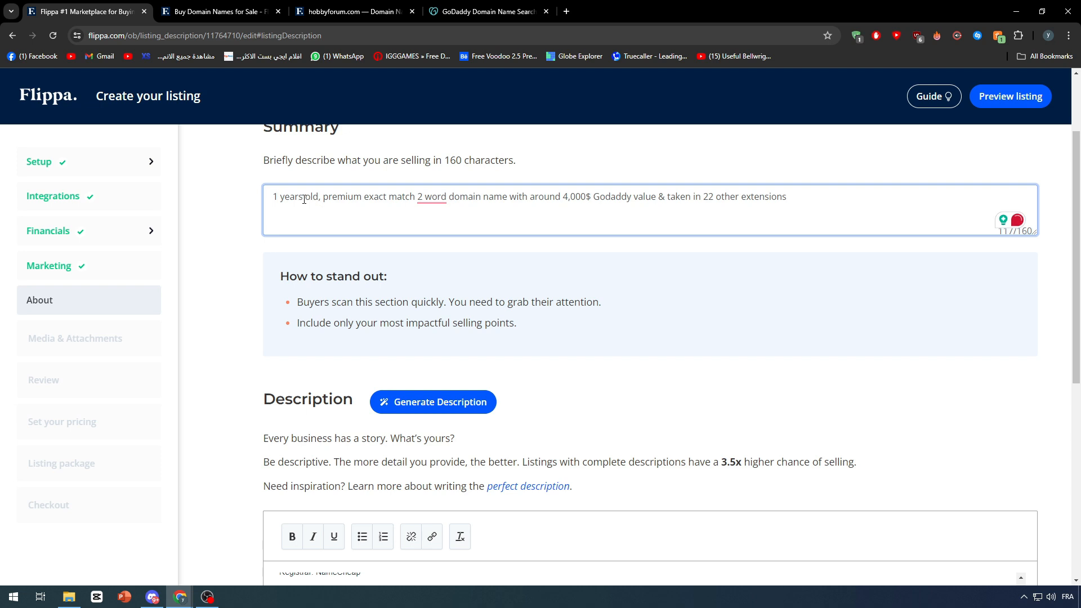
{"action": "key", "text": "BackSpace"}
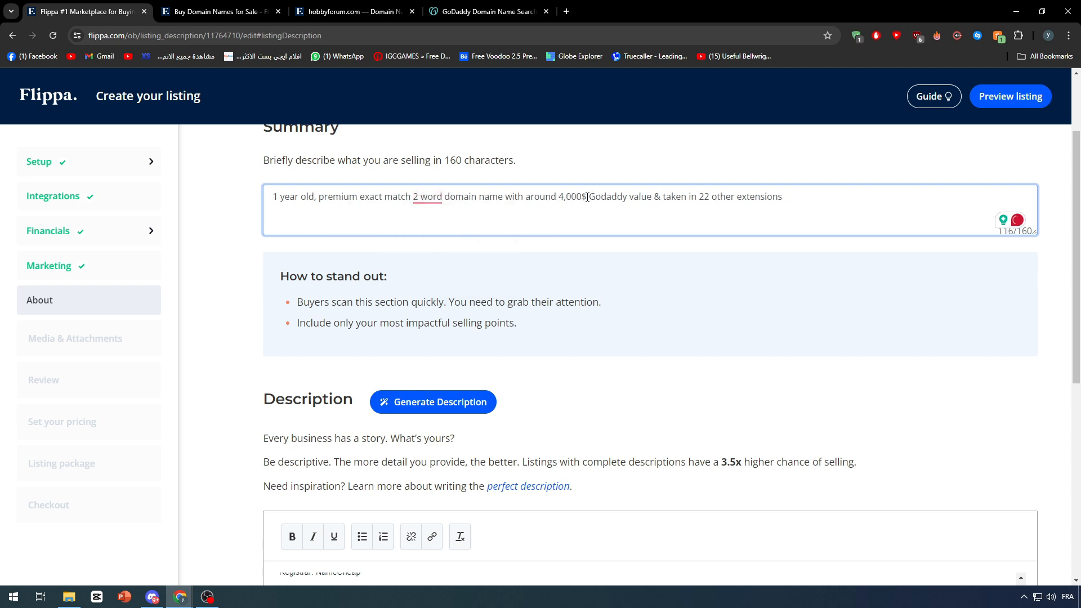
Replace '4,000$ Godaddy' with '100 Namecheap' in the summary.
{"action": "mouse_move", "coordinate": [587, 197]}
{"action": "left_mouse_down"}
{"action": "mouse_move", "coordinate": [551, 198]}
{"action": "mouse_move", "coordinate": [609, 198]}
{"action": "mouse_move", "coordinate": [571, 208]}
{"action": "left_mouse_up"}
{"action": "type", "text": "100 "}
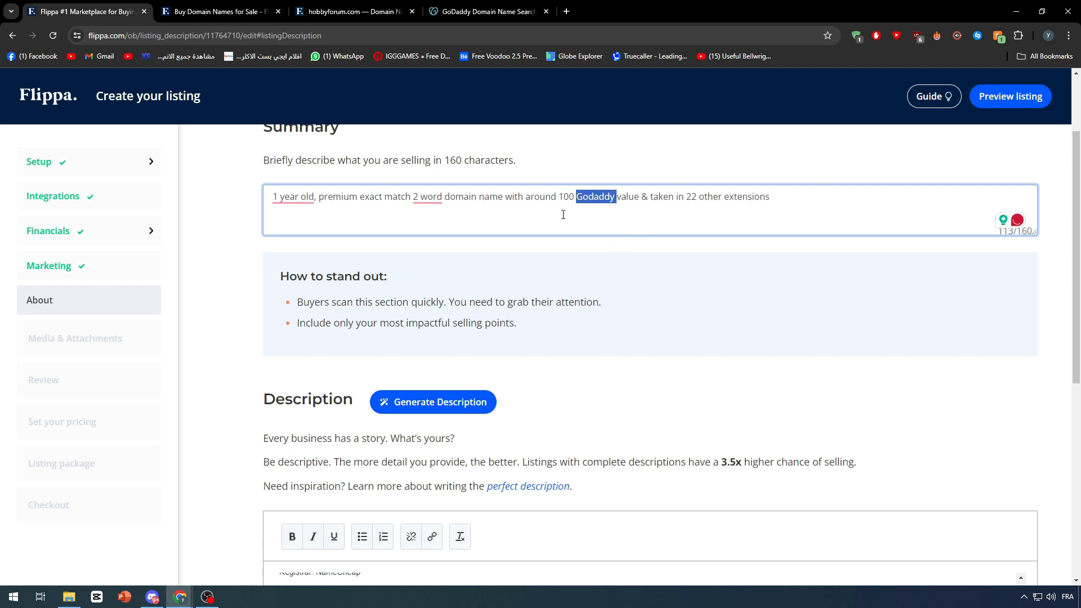
{"action": "type", "text": "Namecheap"}
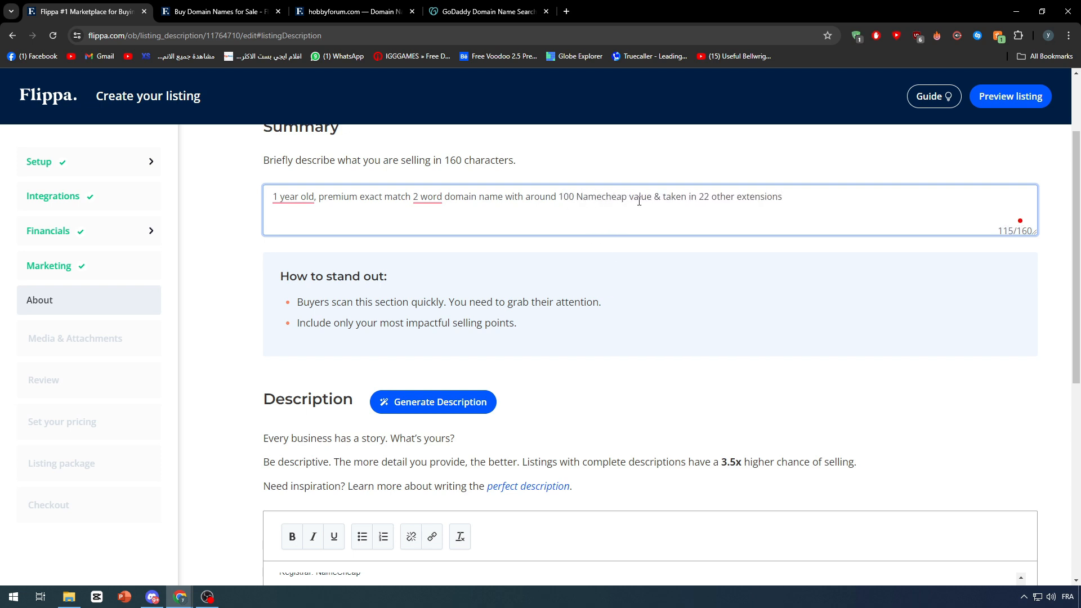
Delete '& taken in 22 other extensions' from the end of the summary.
{"action": "left_click_drag", "start_coordinate": [792, 200], "coordinate": [660, 197]}
{"action": "key", "text": "BackSpace"}
{"action": "left_click", "coordinate": [649, 158]}
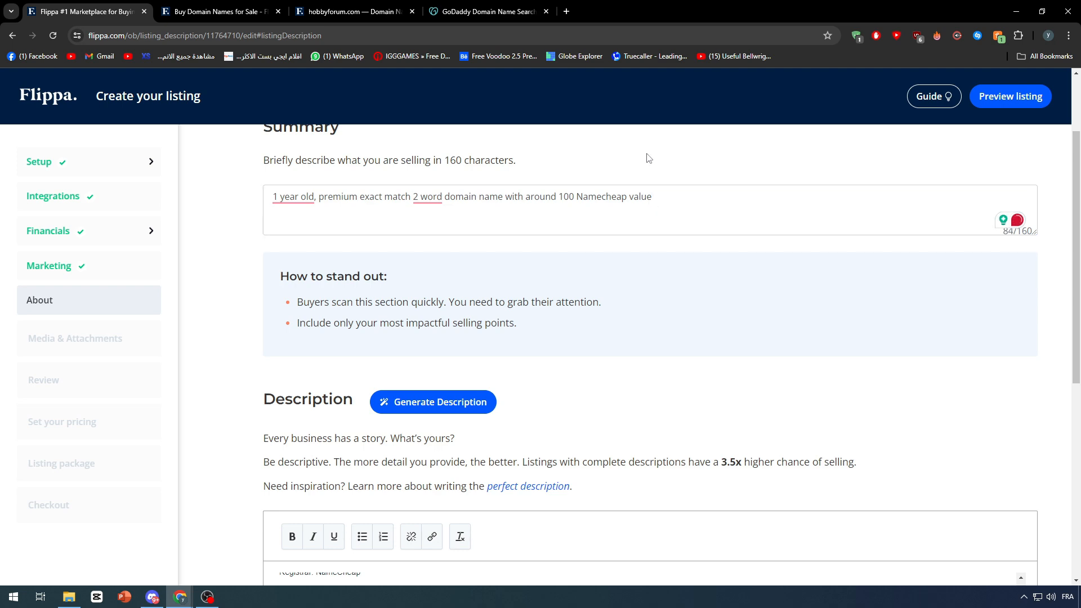
Continue from the About section to Media & Attachments.
{"action": "scroll", "coordinate": [364, 300], "scroll_direction": "down", "scroll_amount": 7}
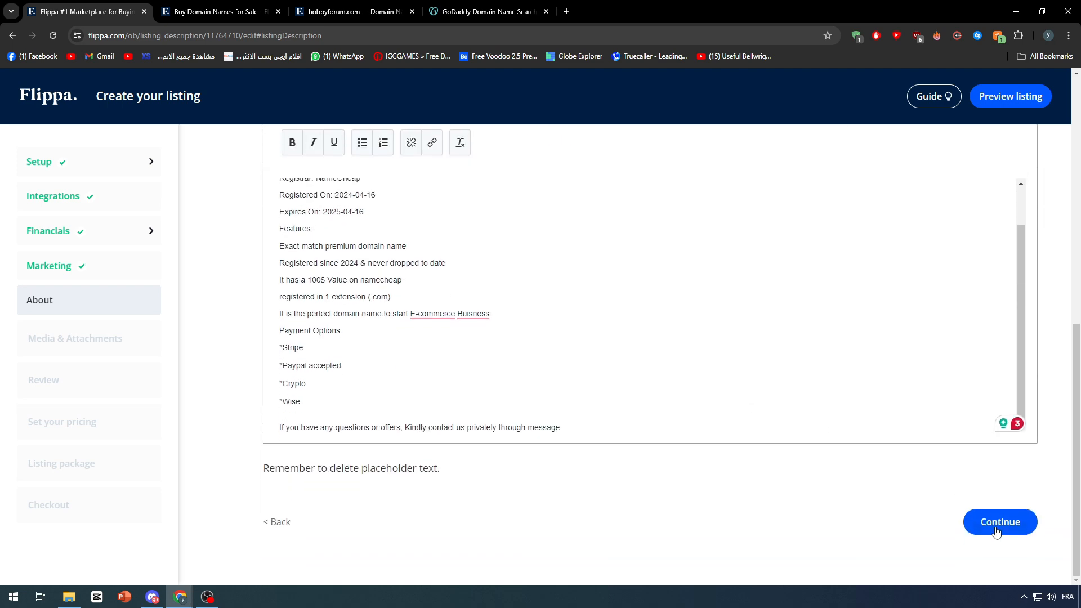
{"action": "left_click", "coordinate": [998, 526]}
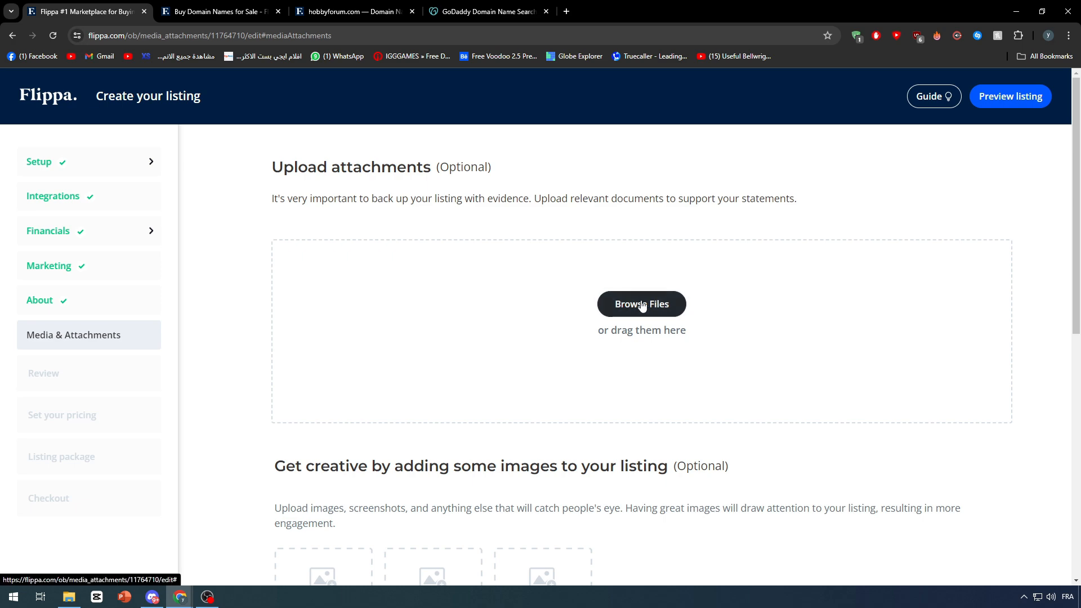
{"action": "scroll", "coordinate": [639, 302], "scroll_direction": "down", "scroll_amount": 7}
{"action": "scroll", "coordinate": [413, 302], "scroll_direction": "up", "scroll_amount": 1}
{"action": "scroll", "coordinate": [412, 303], "scroll_direction": "up", "scroll_amount": 6}
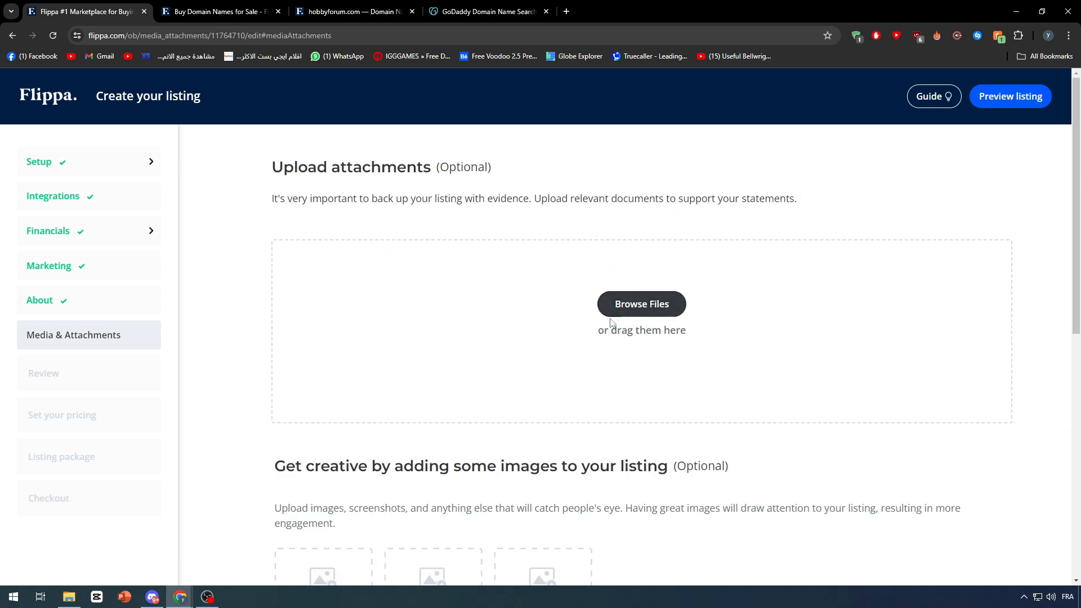
Open namecheap.com in a new tab and go to the account dashboard.
{"action": "left_click", "coordinate": [567, 12]}
{"action": "type", "text": "namecheap.com/domains/domain-name-search/"}
{"action": "key", "text": "Return"}
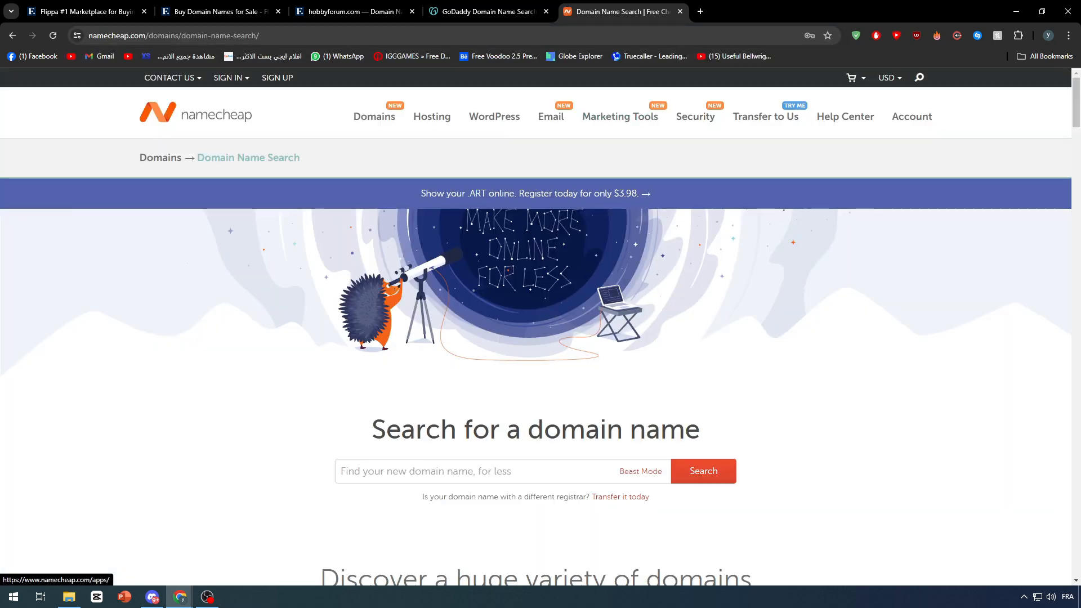
{"action": "mouse_move", "coordinate": [912, 117]}
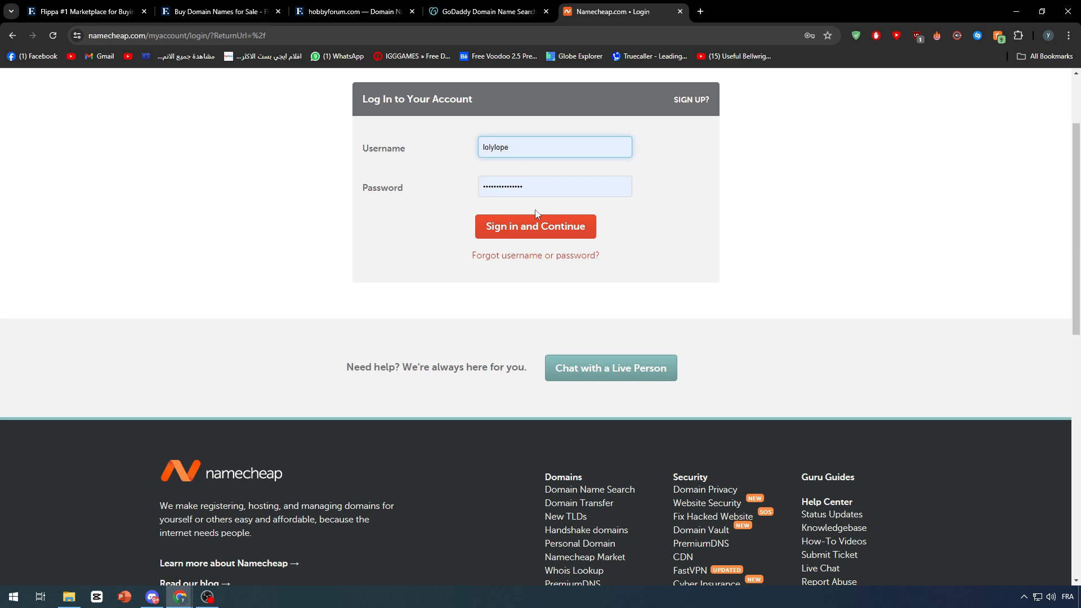
{"action": "left_click", "coordinate": [536, 225]}
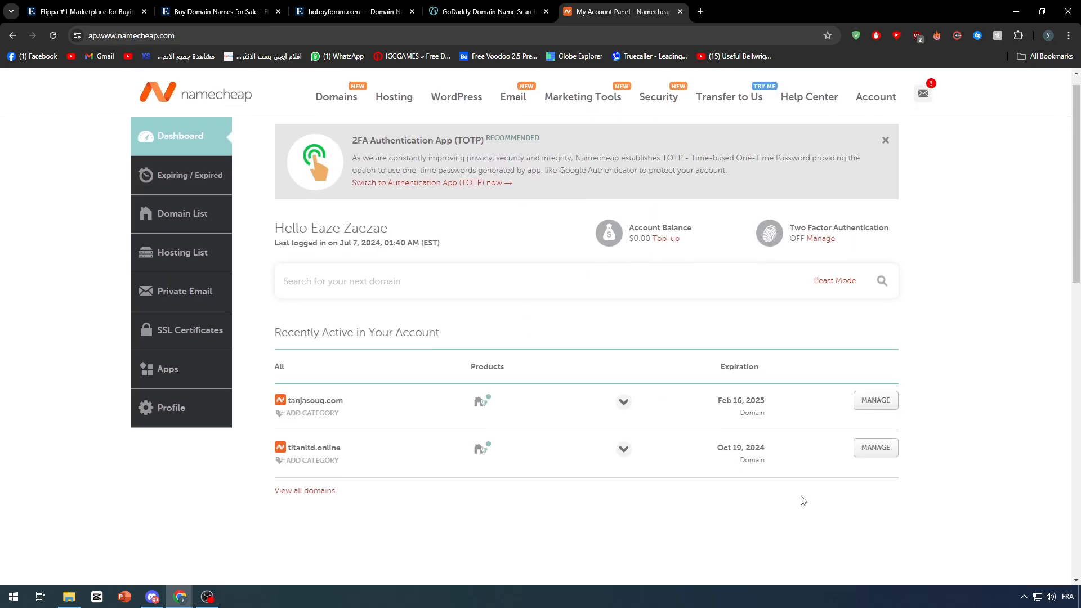
Capture the tanjasouq.com domain row with Lightshot to the clipboard.
{"action": "left_click", "coordinate": [1023, 597]}
{"action": "left_click", "coordinate": [1046, 551]}
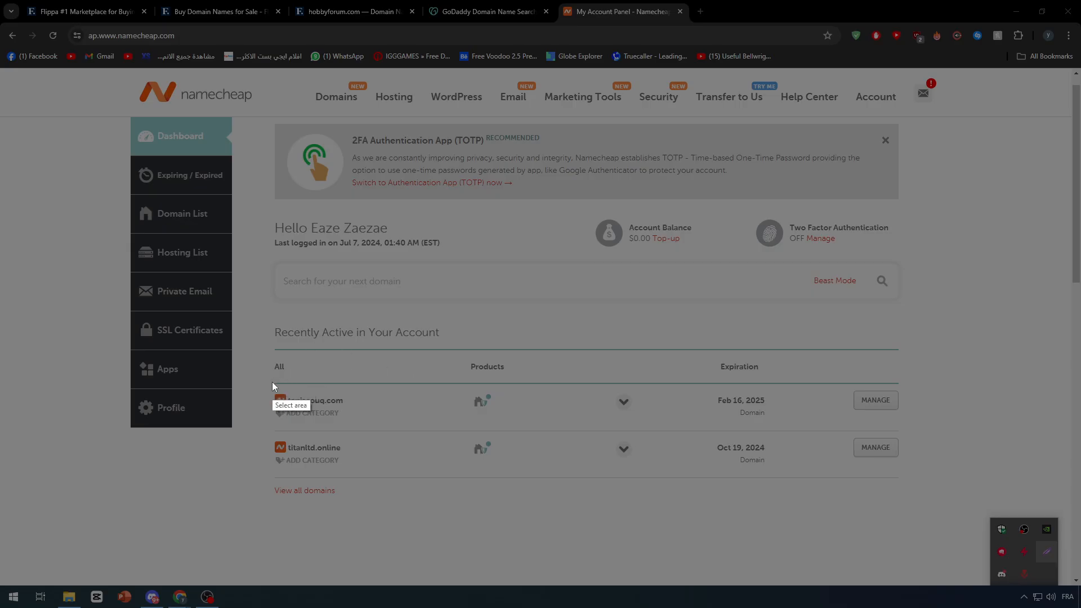
{"action": "left_click_drag", "start_coordinate": [270, 381], "coordinate": [917, 436]}
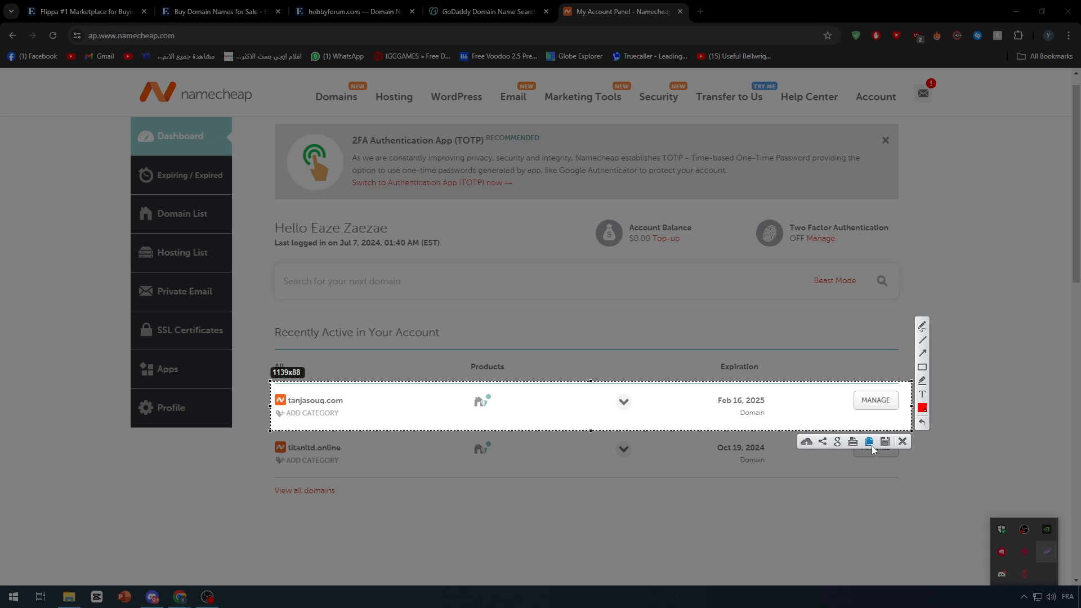
{"action": "left_click", "coordinate": [871, 439]}
{"action": "left_click", "coordinate": [120, 5]}
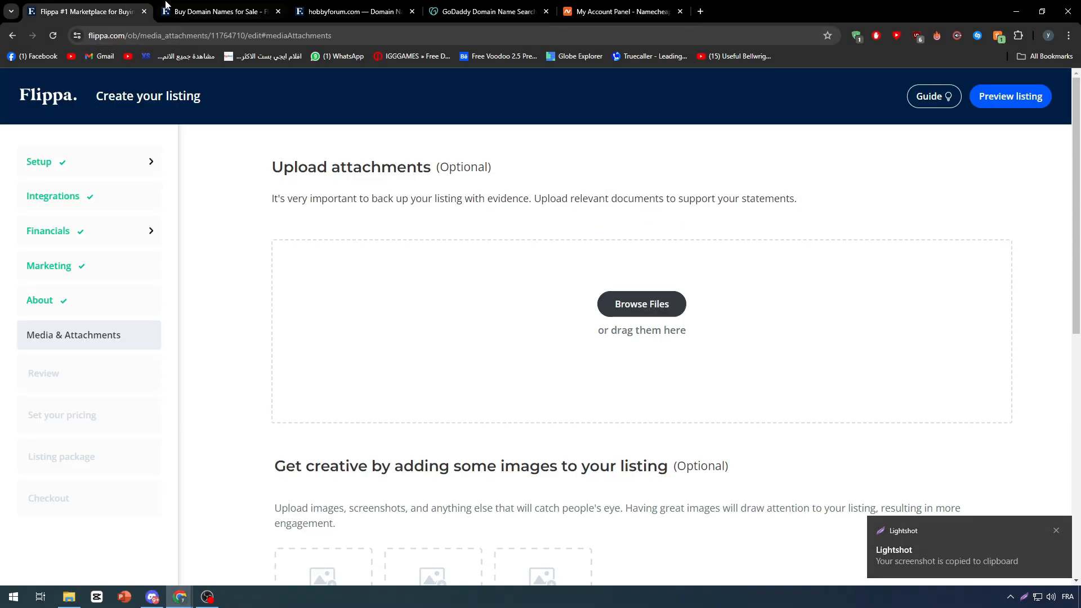
{"action": "left_click", "coordinate": [927, 551]}
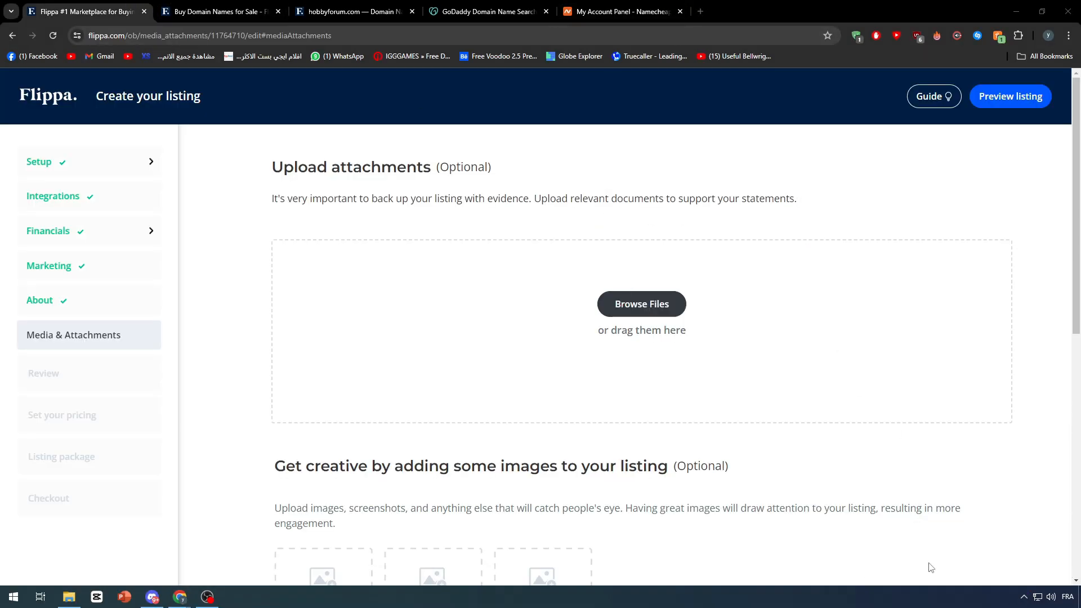
{"action": "left_click", "coordinate": [579, 7]}
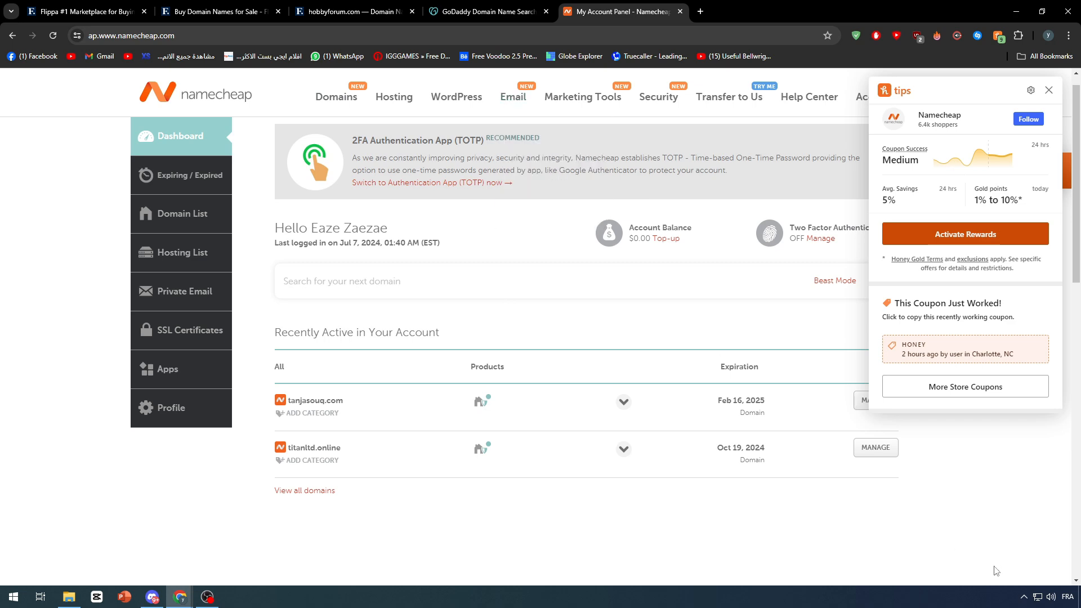
Capture the tanjasouq.com domain row with Lightshot and save it to the Desktop as 'domain pic'.
{"action": "left_click", "coordinate": [1023, 594]}
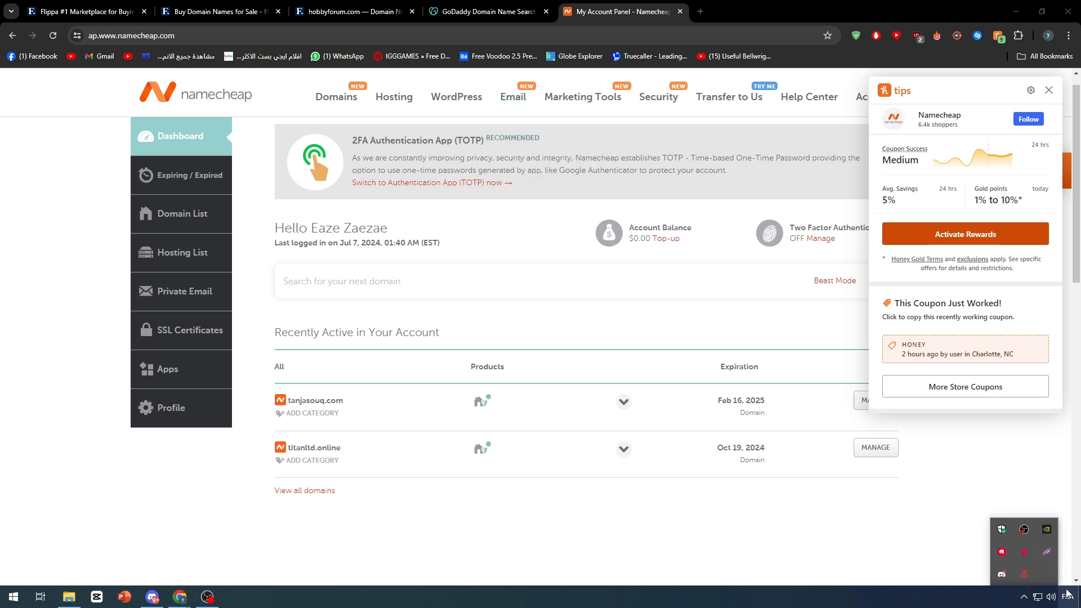
{"action": "left_click", "coordinate": [1047, 554]}
{"action": "left_click_drag", "start_coordinate": [265, 374], "coordinate": [811, 433]}
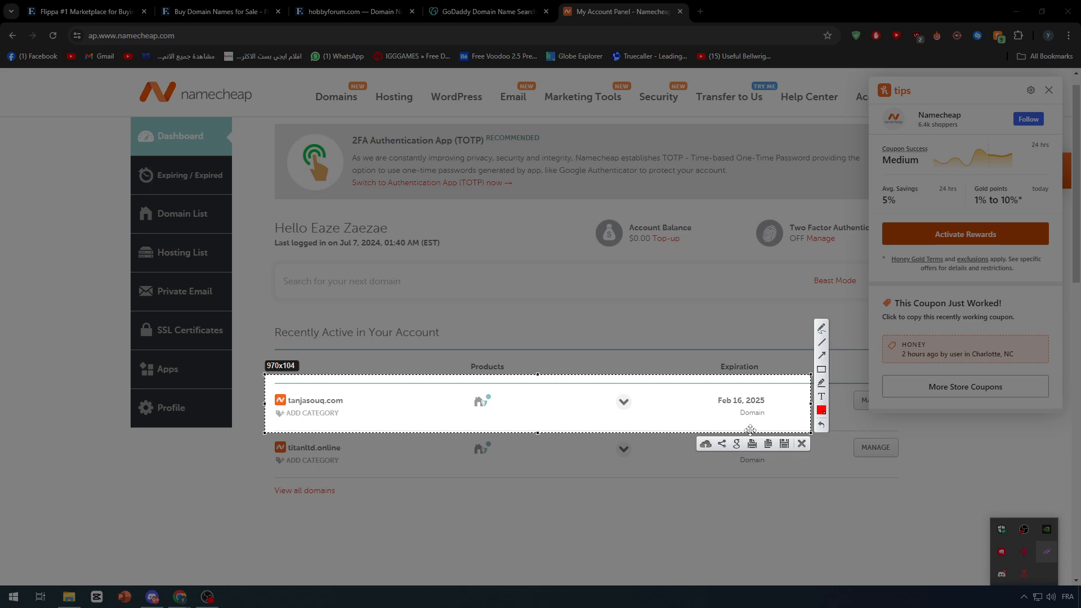
{"action": "left_click", "coordinate": [788, 445]}
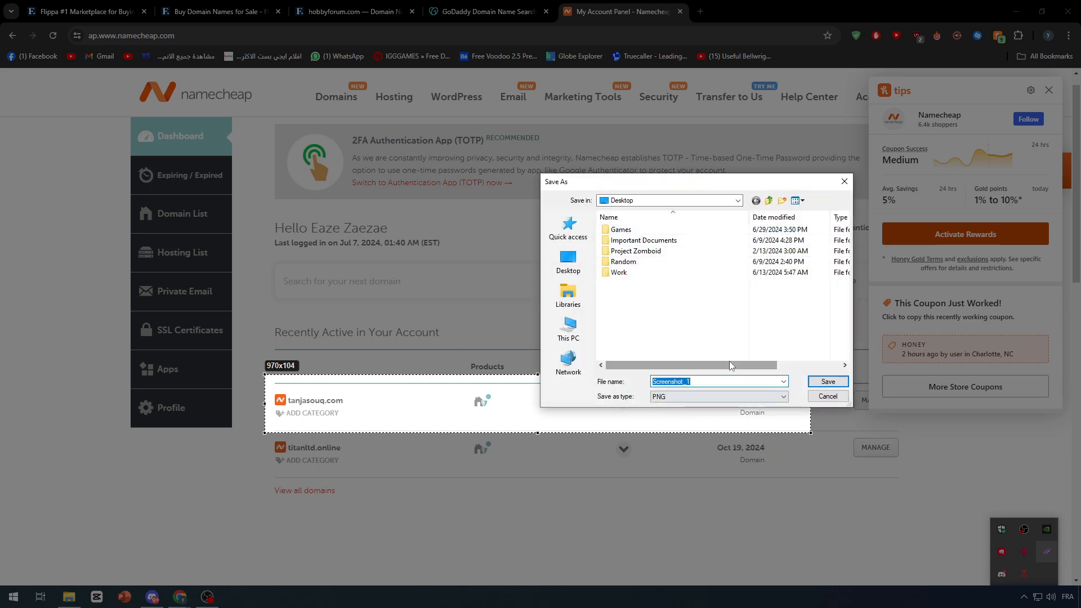
{"action": "type", "text": "domain pic"}
{"action": "key", "text": "Return"}
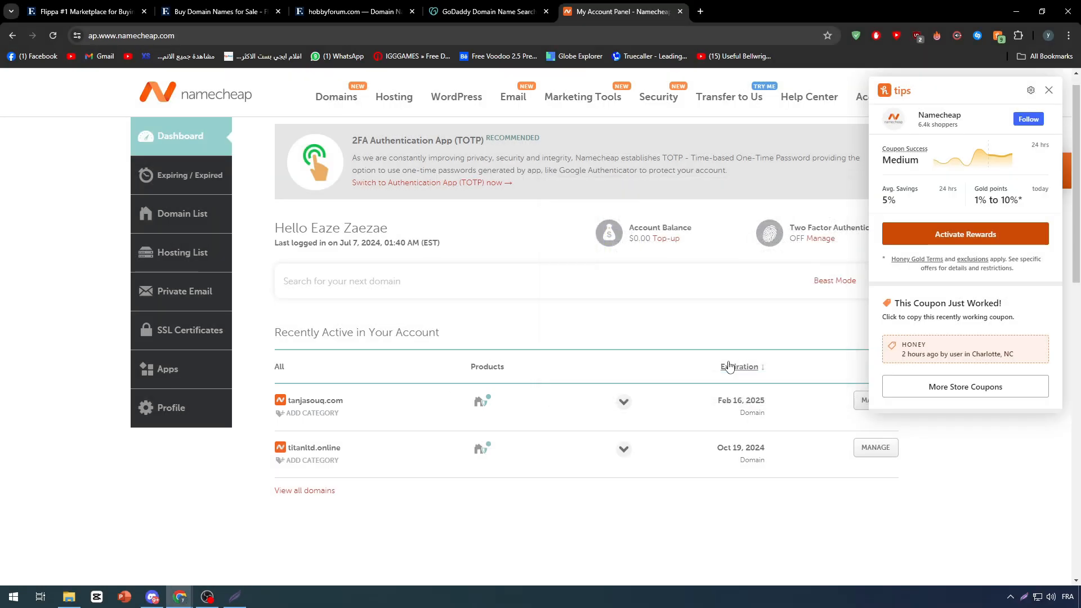
Upload 'domain pic' from the Desktop as a Flippa listing attachment.
{"action": "left_click", "coordinate": [77, 5]}
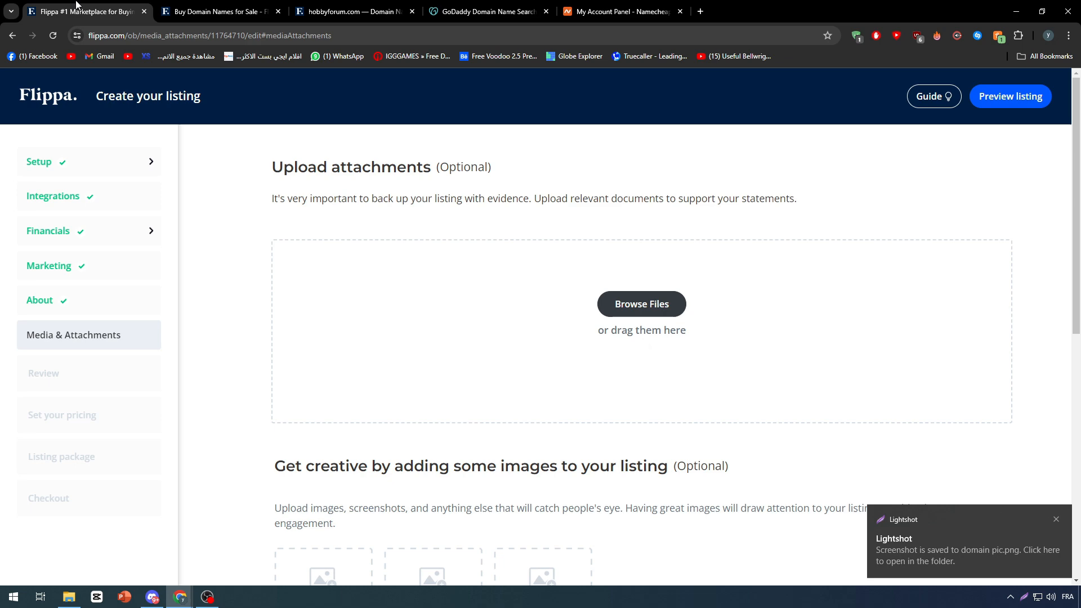
{"action": "left_click", "coordinate": [655, 299]}
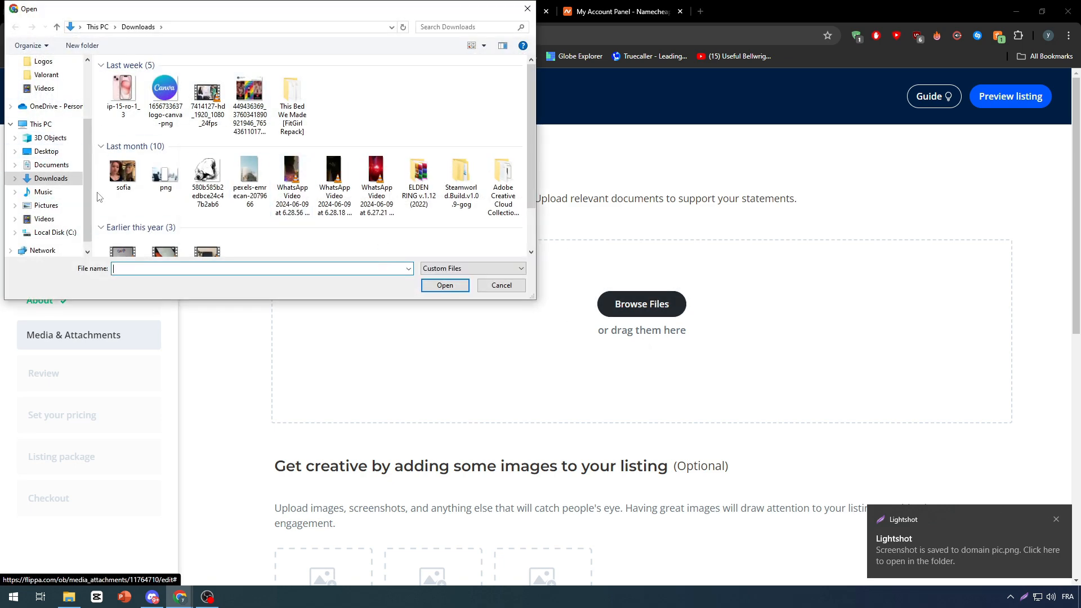
{"action": "left_click", "coordinate": [47, 151]}
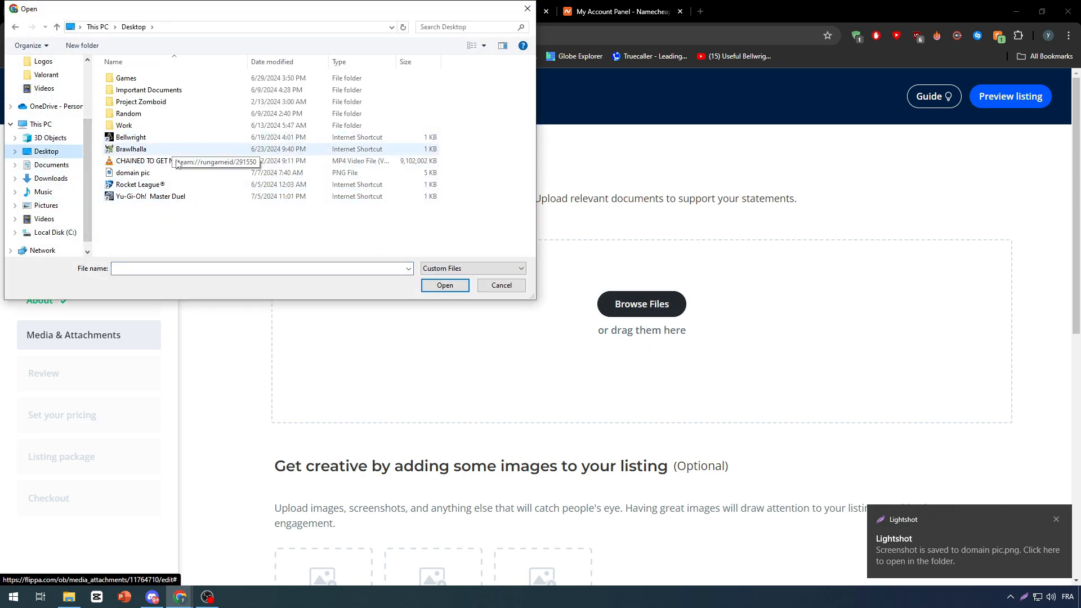
{"action": "double_click", "coordinate": [133, 173]}
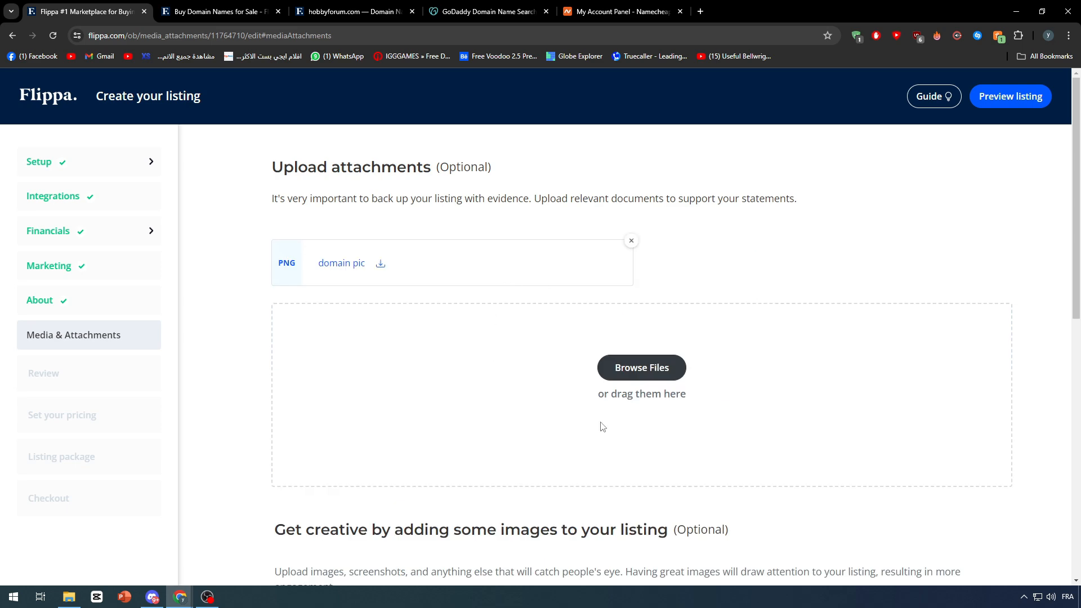
Continue from Media & Attachments to the listing review.
{"action": "scroll", "coordinate": [626, 387], "scroll_direction": "down", "scroll_amount": 8}
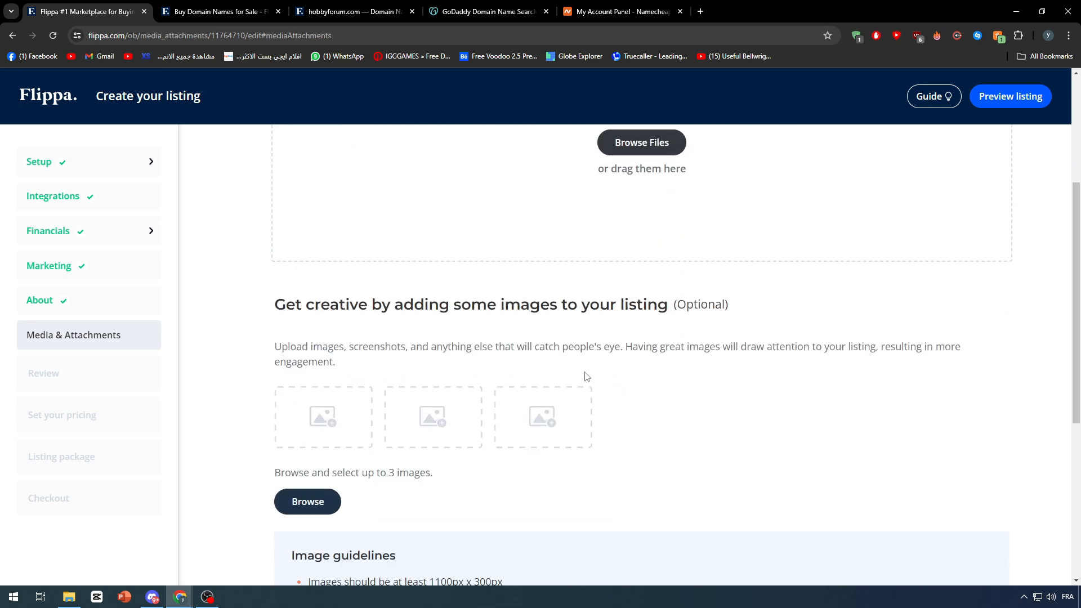
{"action": "scroll", "coordinate": [852, 316], "scroll_direction": "down", "scroll_amount": 1}
{"action": "left_click", "coordinate": [972, 521]}
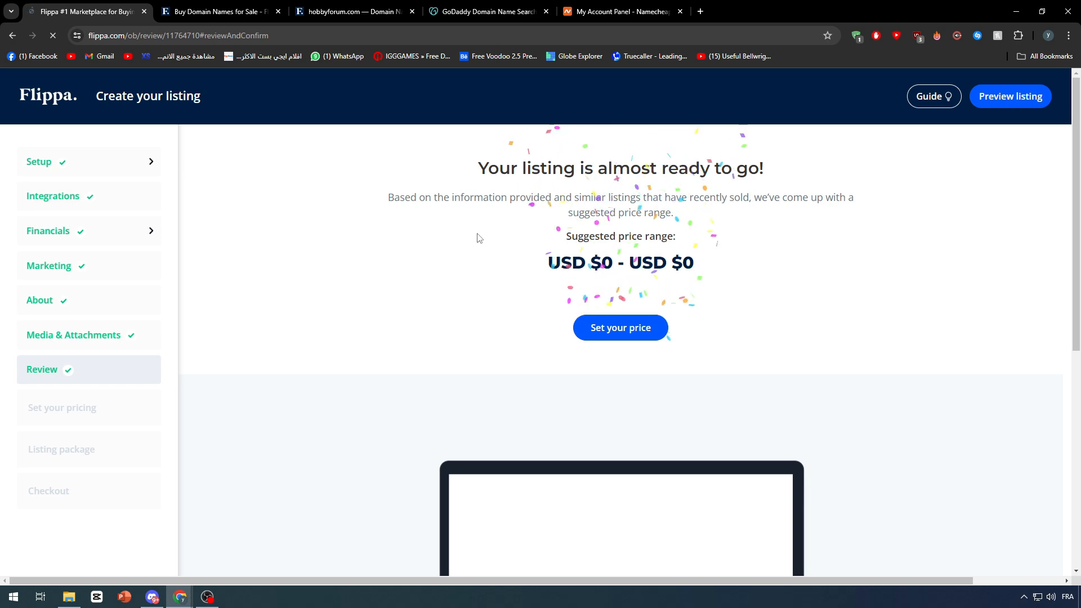
Open pricing from the listing review and choose the Asking Price selling method.
{"action": "scroll", "coordinate": [482, 172], "scroll_direction": "down", "scroll_amount": 7}
{"action": "scroll", "coordinate": [598, 207], "scroll_direction": "up", "scroll_amount": 7}
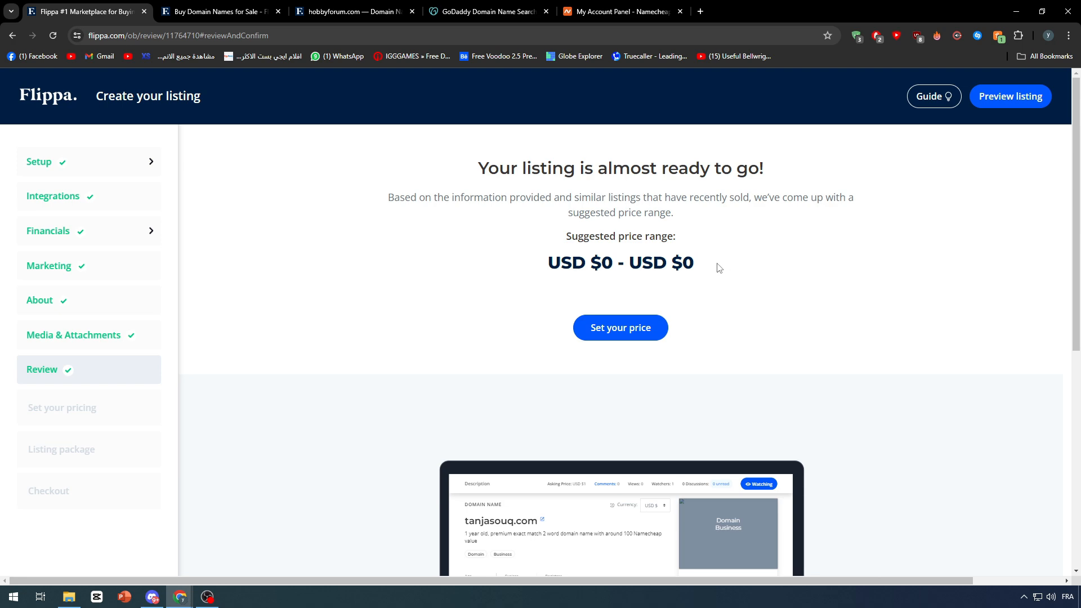
{"action": "scroll", "coordinate": [718, 268], "scroll_direction": "down", "scroll_amount": 7}
{"action": "scroll", "coordinate": [633, 254], "scroll_direction": "up", "scroll_amount": 3}
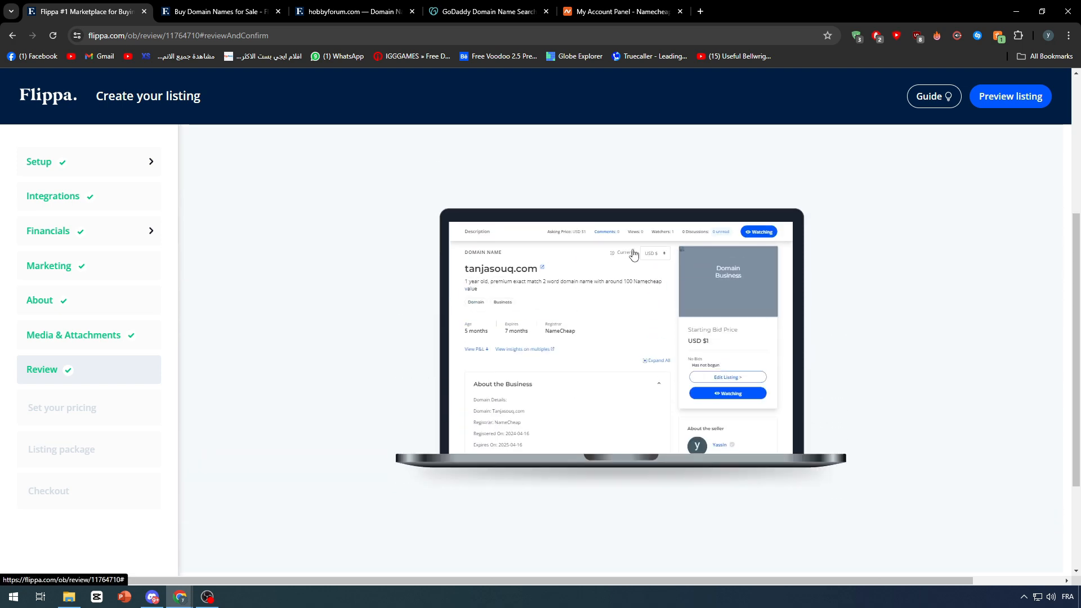
{"action": "scroll", "coordinate": [634, 255], "scroll_direction": "up", "scroll_amount": 3}
{"action": "left_click", "coordinate": [580, 270]}
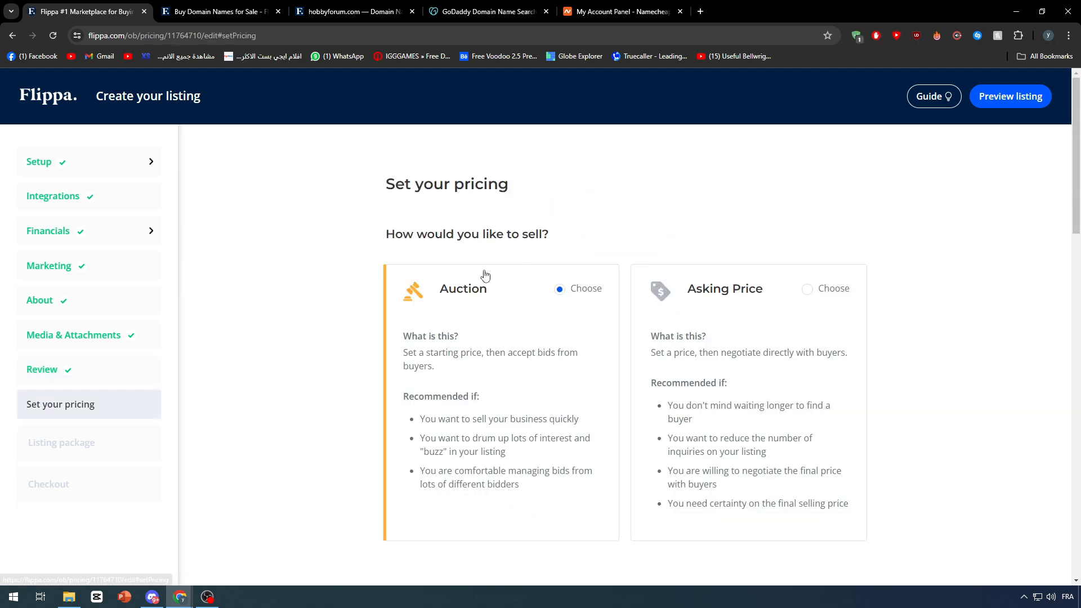
{"action": "left_click", "coordinate": [789, 298]}
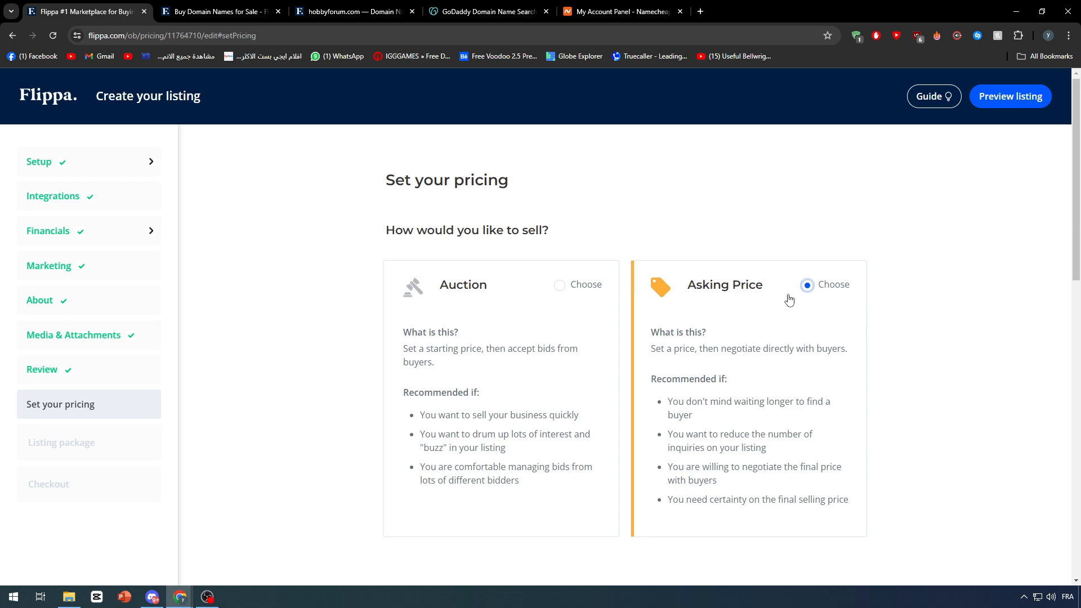
Set the asking price to 100 USD.
{"action": "scroll", "coordinate": [458, 349], "scroll_direction": "down", "scroll_amount": 7}
{"action": "left_click", "coordinate": [462, 406]}
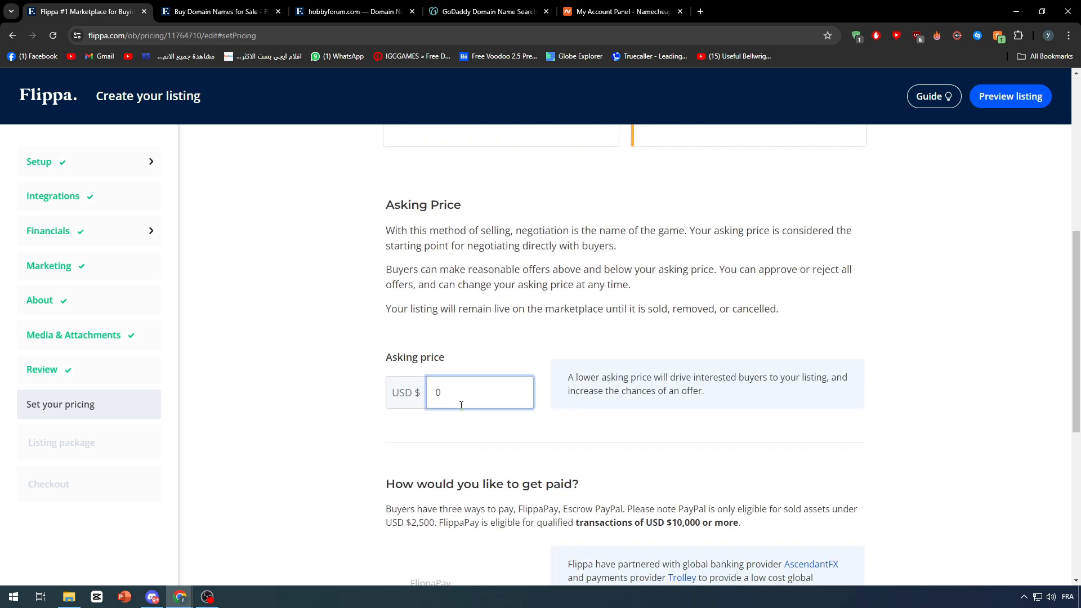
{"action": "type", "text": "100"}
Turn off Escrow.com and enable PayPal as the payment method.
{"action": "scroll", "coordinate": [394, 246], "scroll_direction": "down", "scroll_amount": 5}
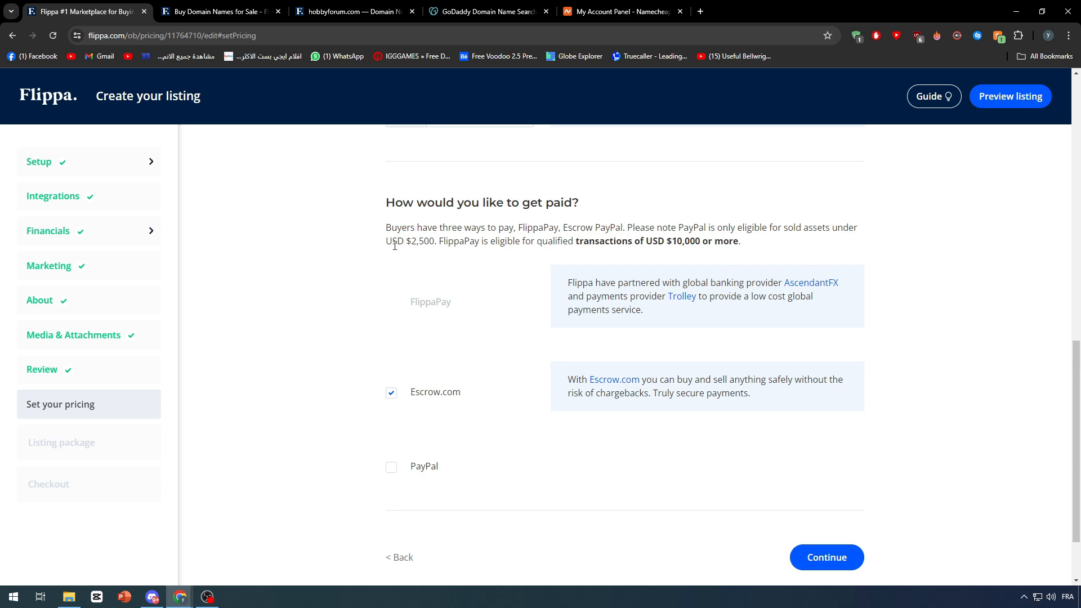
{"action": "left_click", "coordinate": [391, 392]}
{"action": "left_click", "coordinate": [391, 469]}
Enter the verified PayPal email address and continue to package selection.
{"action": "scroll", "coordinate": [326, 447], "scroll_direction": "down", "scroll_amount": 3}
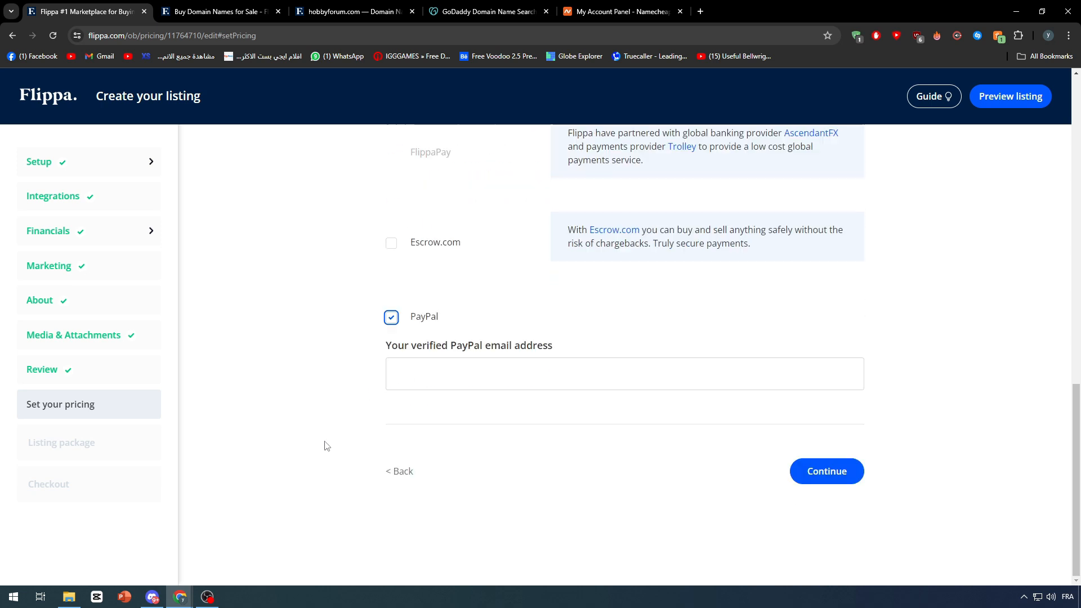
{"action": "left_click", "coordinate": [555, 368]}
{"action": "left_click", "coordinate": [535, 434]}
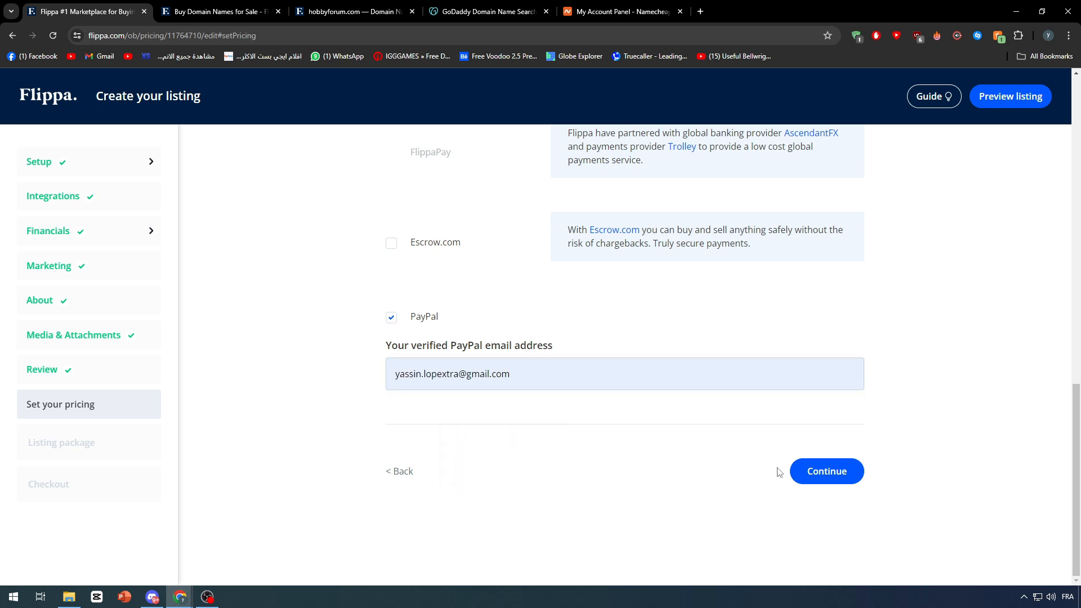
{"action": "left_click", "coordinate": [816, 475]}
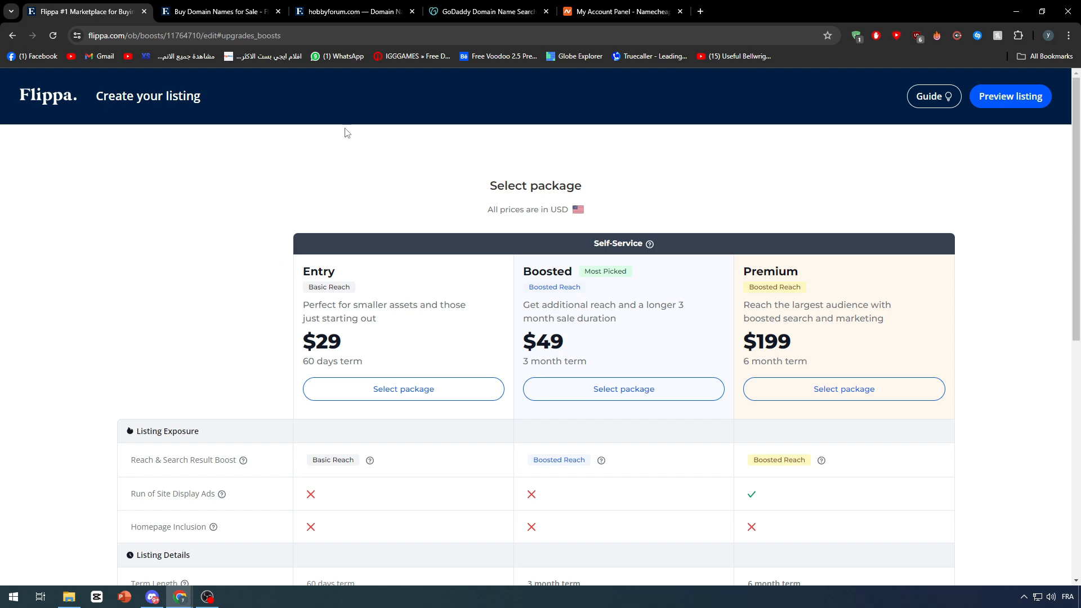
Compare the Entry, Boosted and Premium listing packages and their features.
{"action": "scroll", "coordinate": [302, 383], "scroll_direction": "down", "scroll_amount": 8}
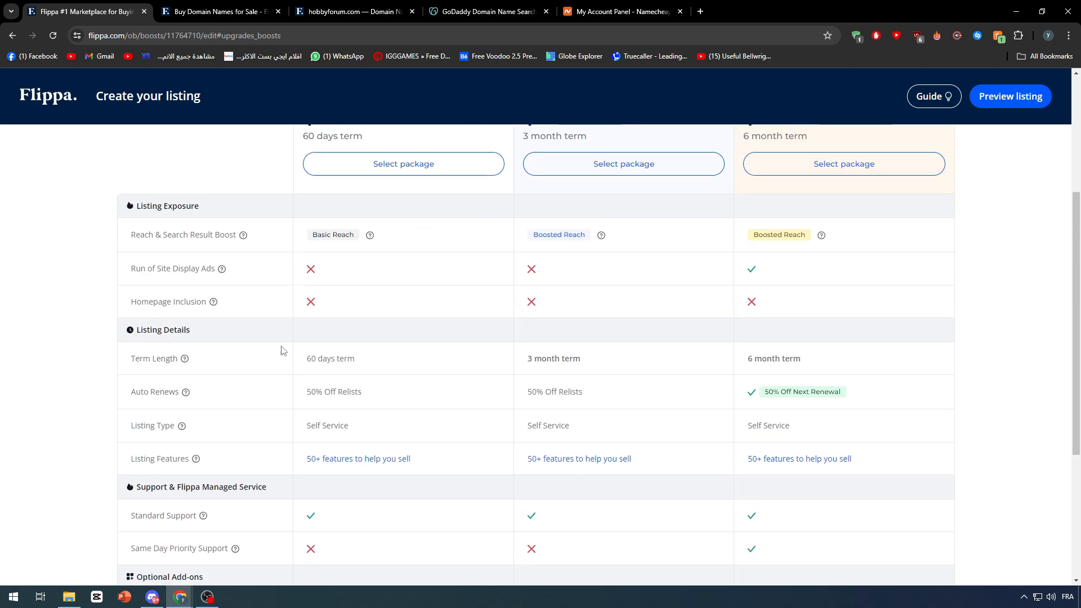
{"action": "scroll", "coordinate": [354, 346], "scroll_direction": "down", "scroll_amount": 1}
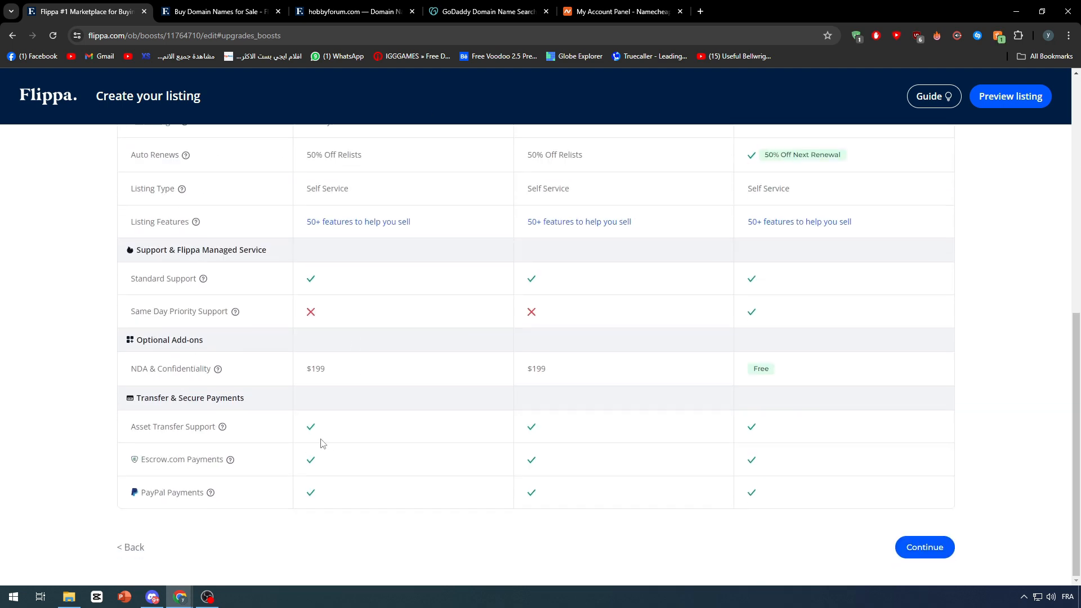
{"action": "scroll", "coordinate": [305, 438], "scroll_direction": "up", "scroll_amount": 9}
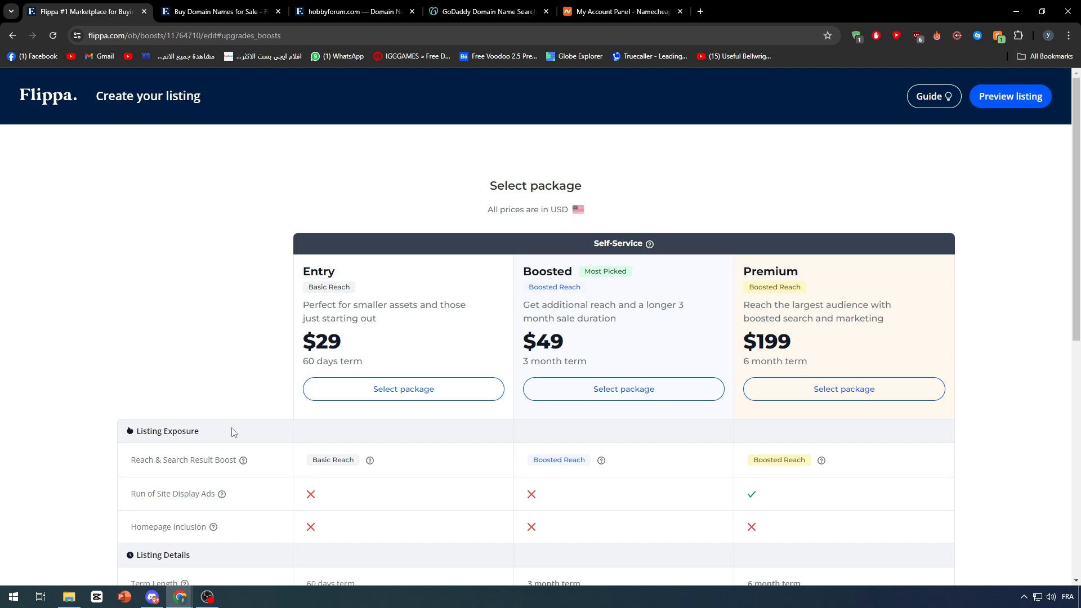
{"action": "double_click", "coordinate": [318, 272]}
{"action": "double_click", "coordinate": [560, 270]}
{"action": "left_click_drag", "start_coordinate": [807, 271], "coordinate": [694, 268]}
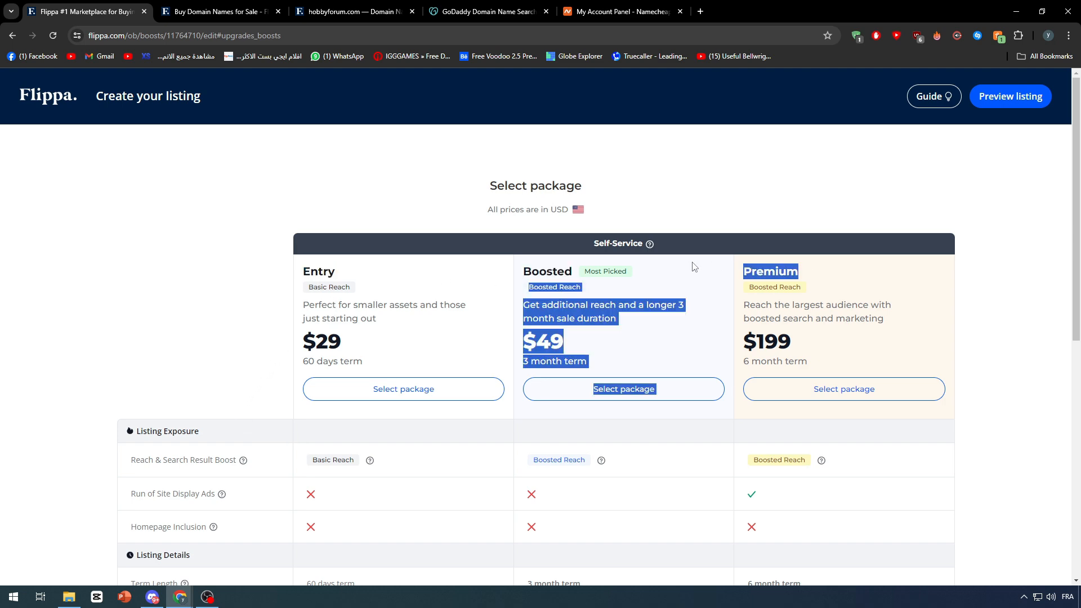
{"action": "left_click", "coordinate": [641, 271]}
{"action": "scroll", "coordinate": [629, 469], "scroll_direction": "down", "scroll_amount": 4}
{"action": "scroll", "coordinate": [629, 469], "scroll_direction": "down", "scroll_amount": 4}
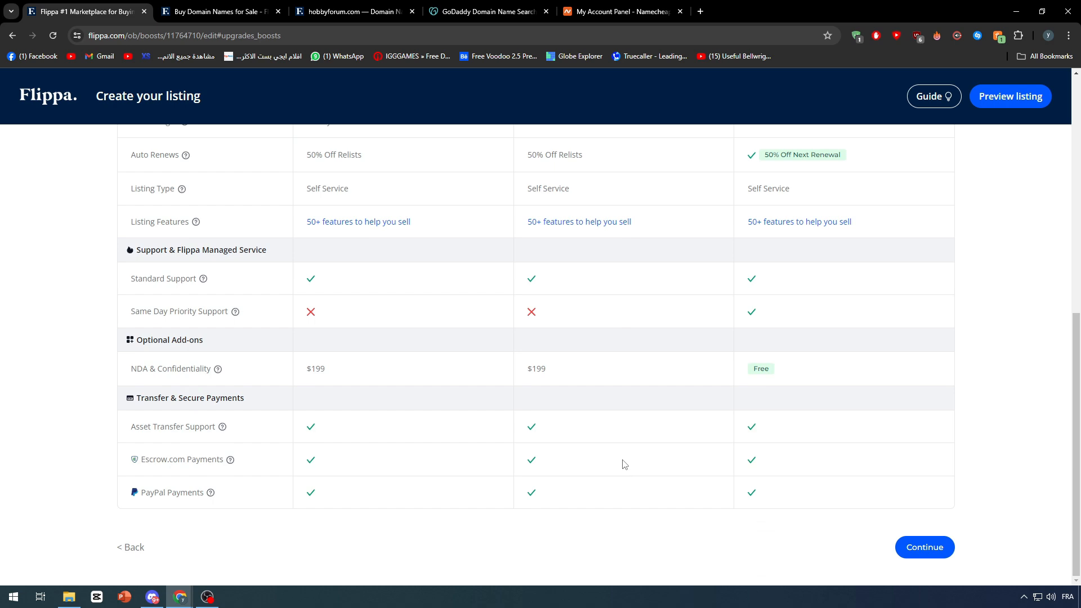
Select the $29 Entry package and proceed to checkout.
{"action": "left_click", "coordinate": [923, 547]}
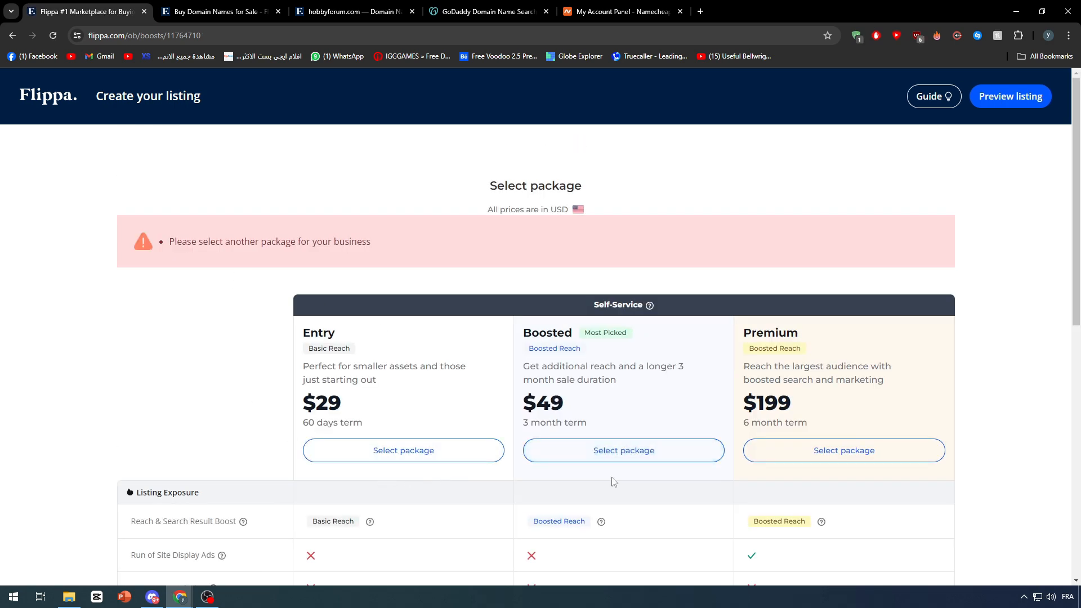
{"action": "left_click", "coordinate": [444, 452]}
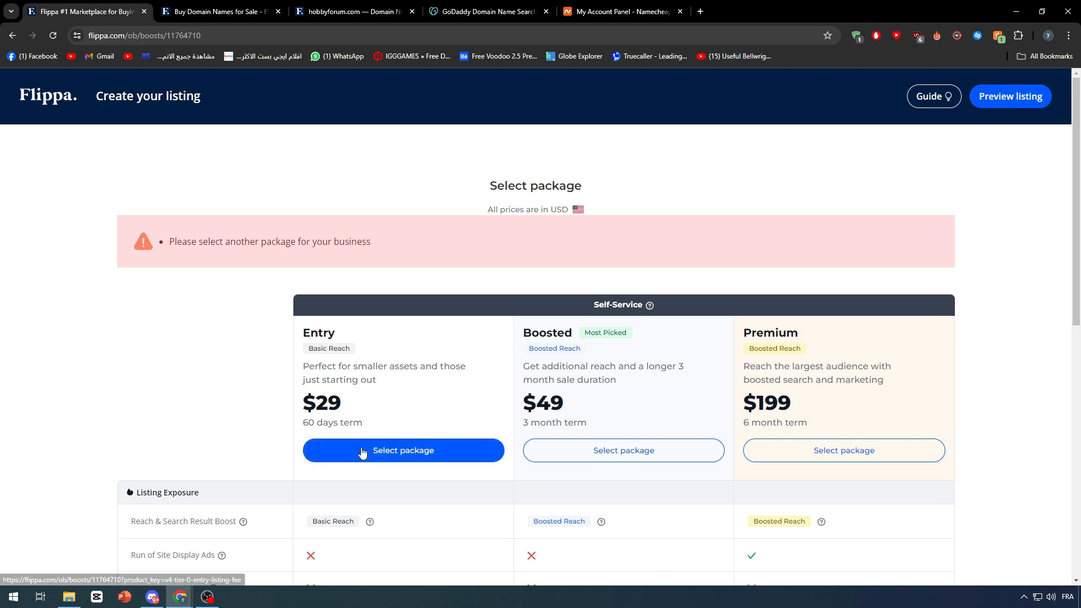
{"action": "left_click", "coordinate": [345, 450]}
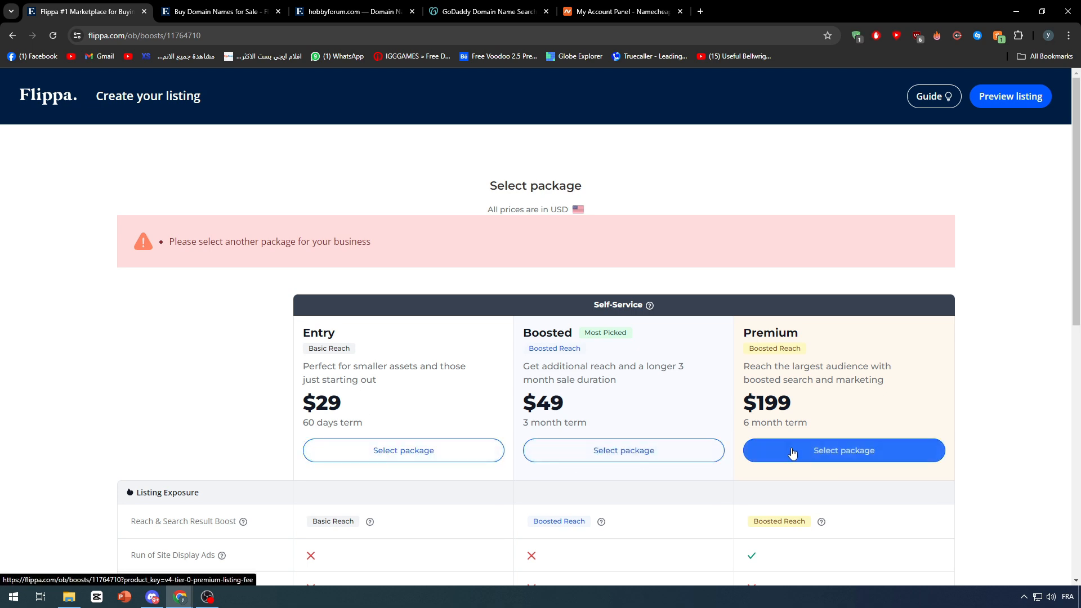
{"action": "scroll", "coordinate": [534, 408], "scroll_direction": "down", "scroll_amount": 1}
{"action": "scroll", "coordinate": [533, 409], "scroll_direction": "down", "scroll_amount": 2}
{"action": "left_click", "coordinate": [395, 291]}
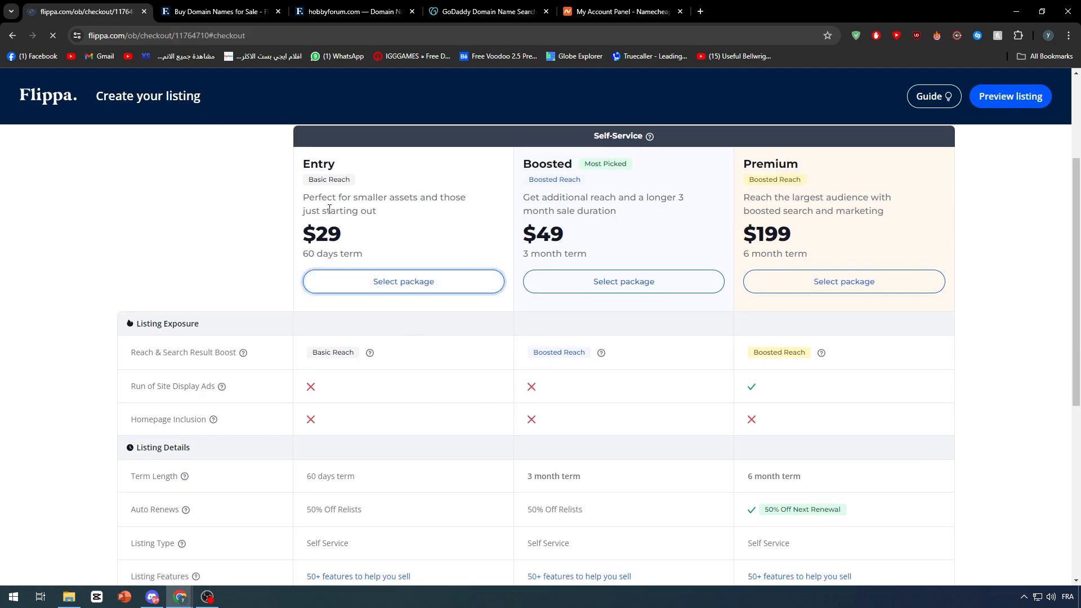
Go back from checkout to the package selection page.
{"action": "left_click", "coordinate": [12, 35]}
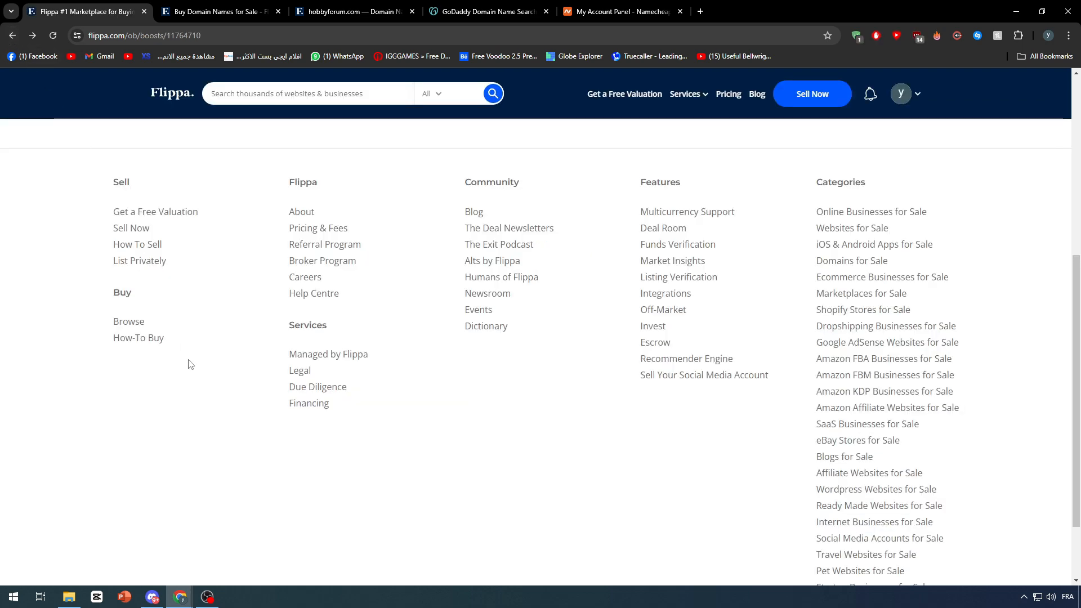
{"action": "scroll", "coordinate": [360, 327], "scroll_direction": "up", "scroll_amount": 6}
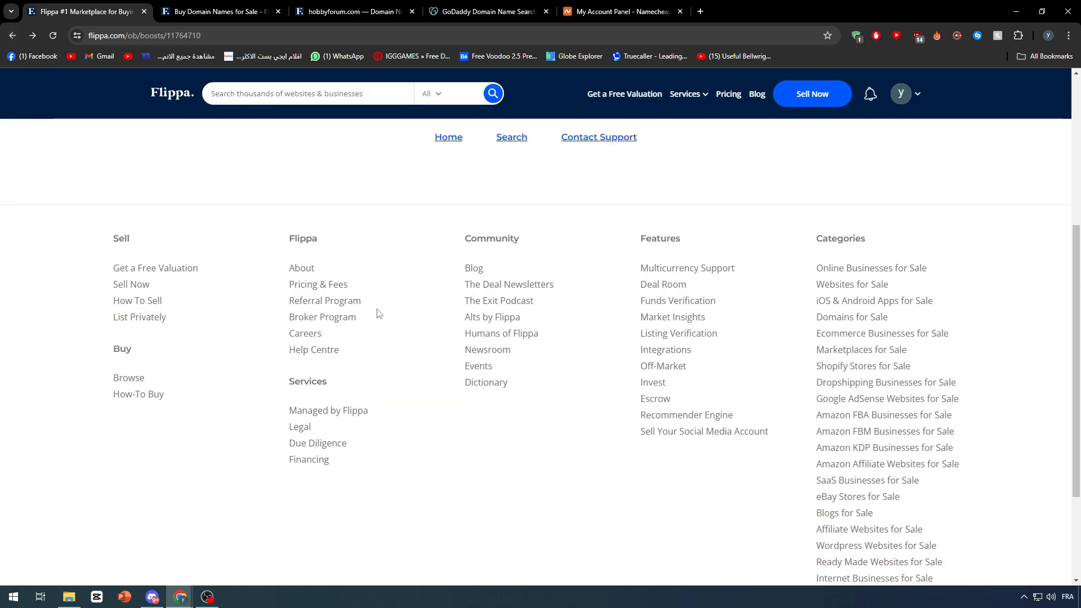
{"action": "left_click", "coordinate": [12, 36]}
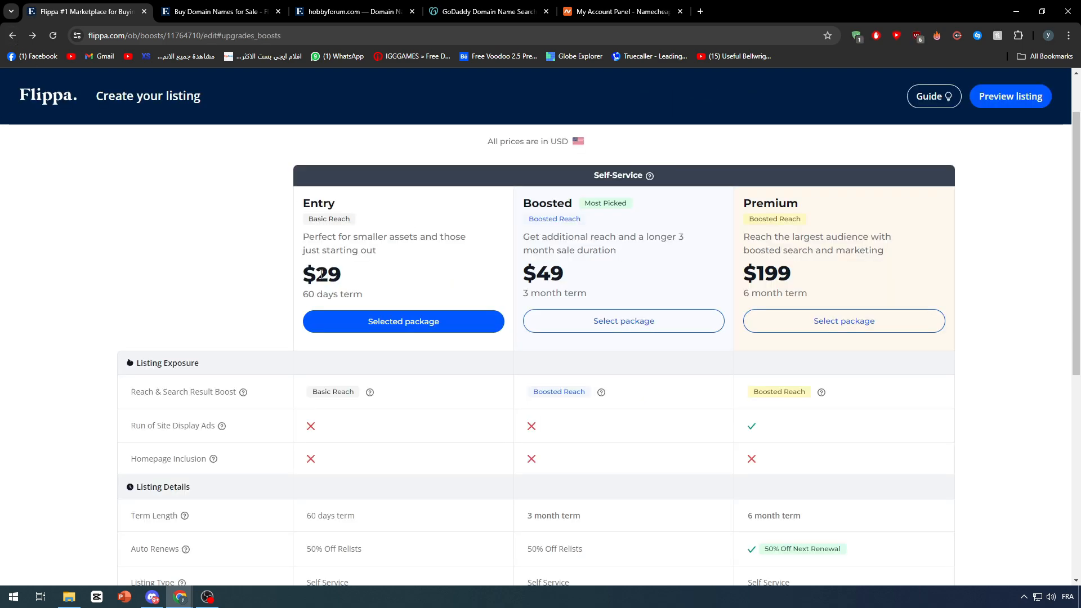
Return to the Flippa home page and view the notifications.
{"action": "scroll", "coordinate": [320, 274], "scroll_direction": "down", "scroll_amount": 7}
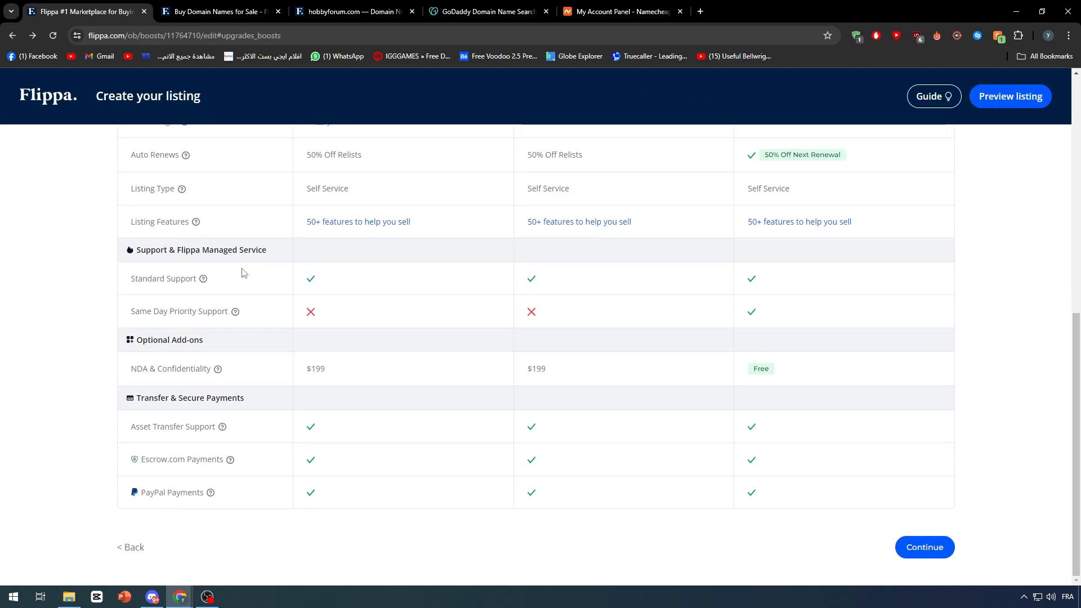
{"action": "left_click", "coordinate": [76, 101]}
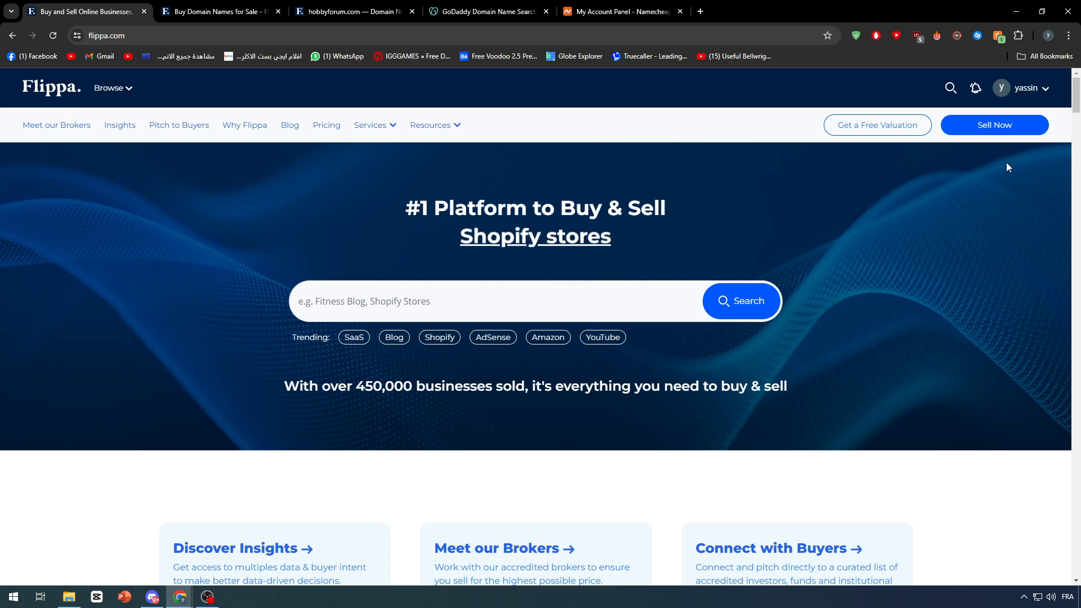
{"action": "left_click", "coordinate": [974, 90]}
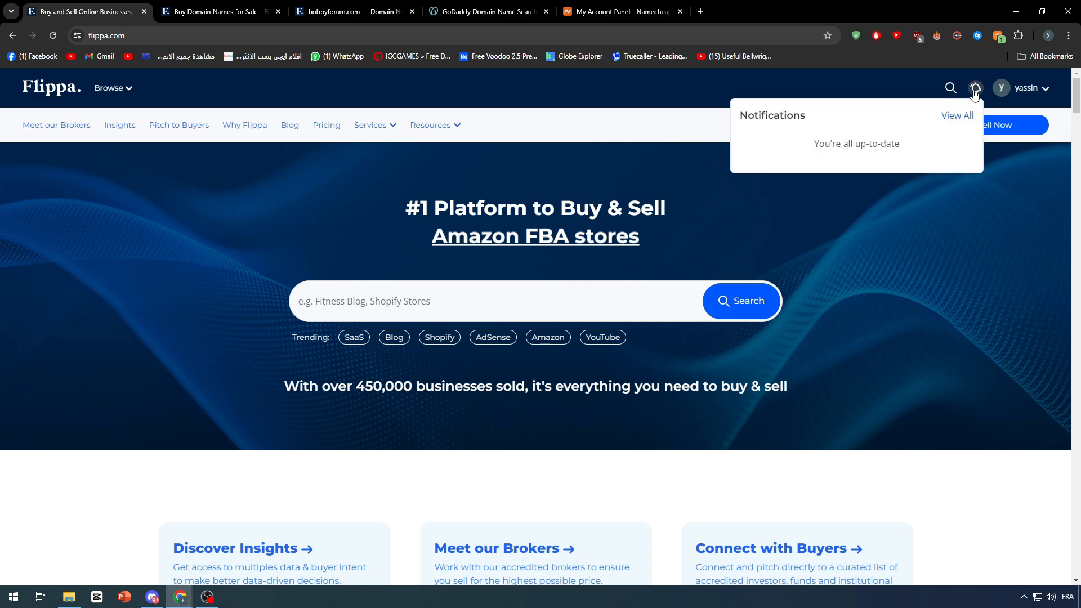
{"action": "left_click", "coordinate": [832, 78]}
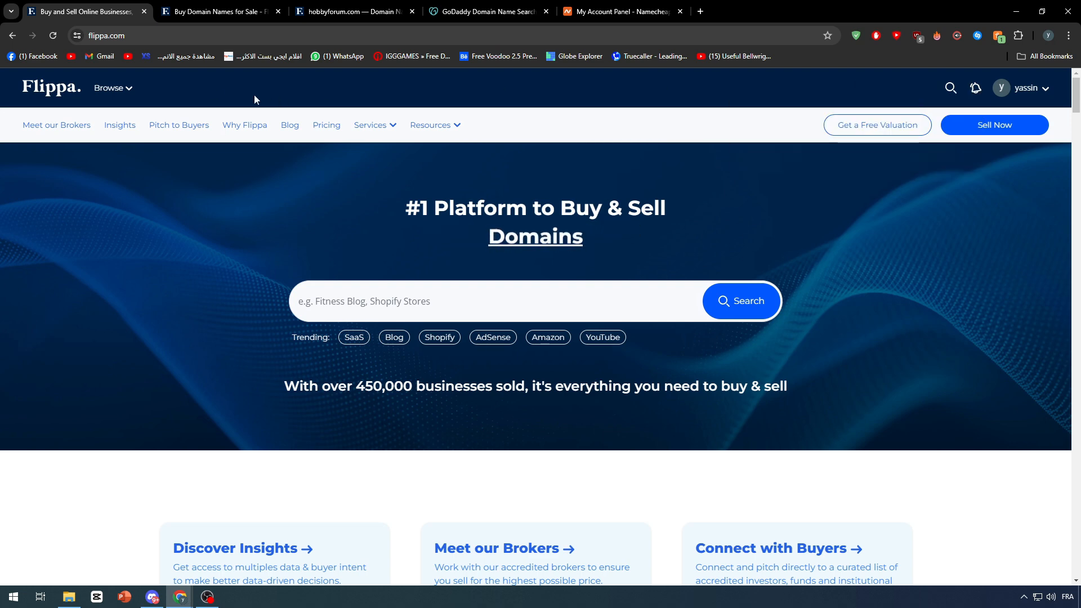